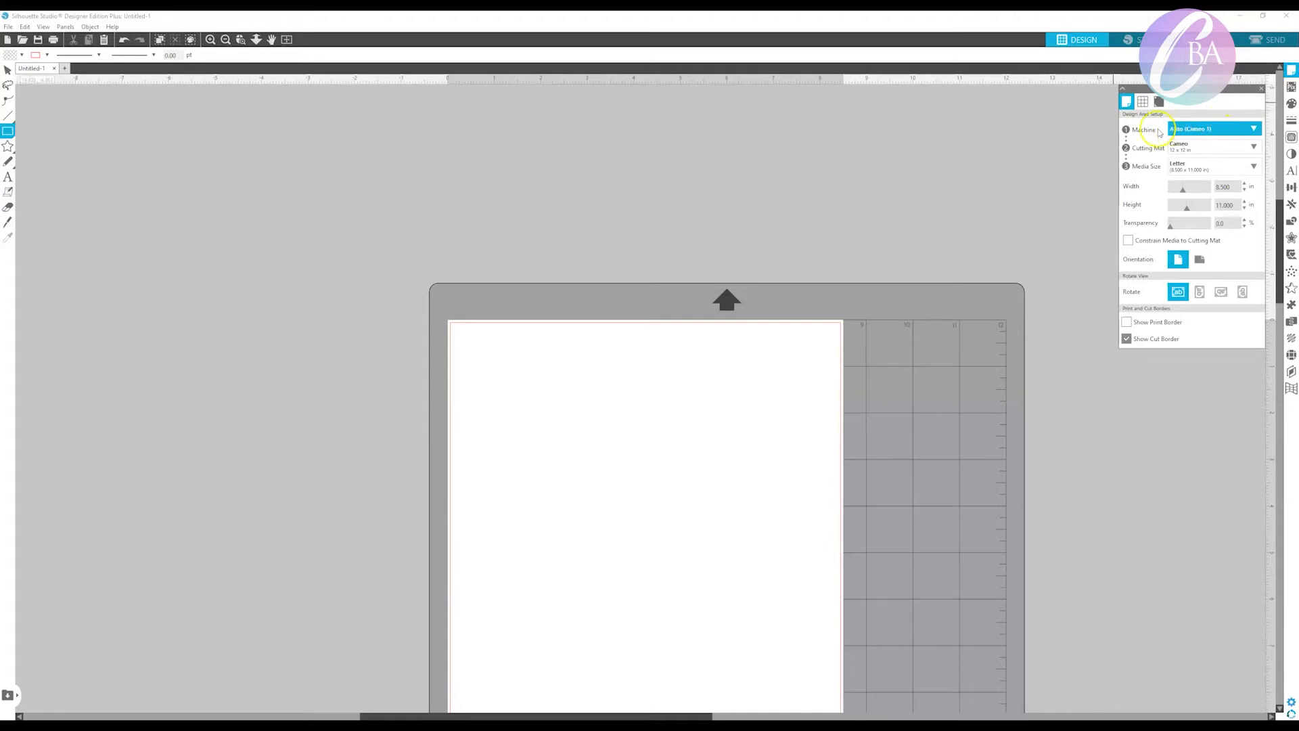
Keep the machine on Auto (Cameo 3) and set the cutting mat to Cameo 12 x 24 in.
left_click(1257, 128)
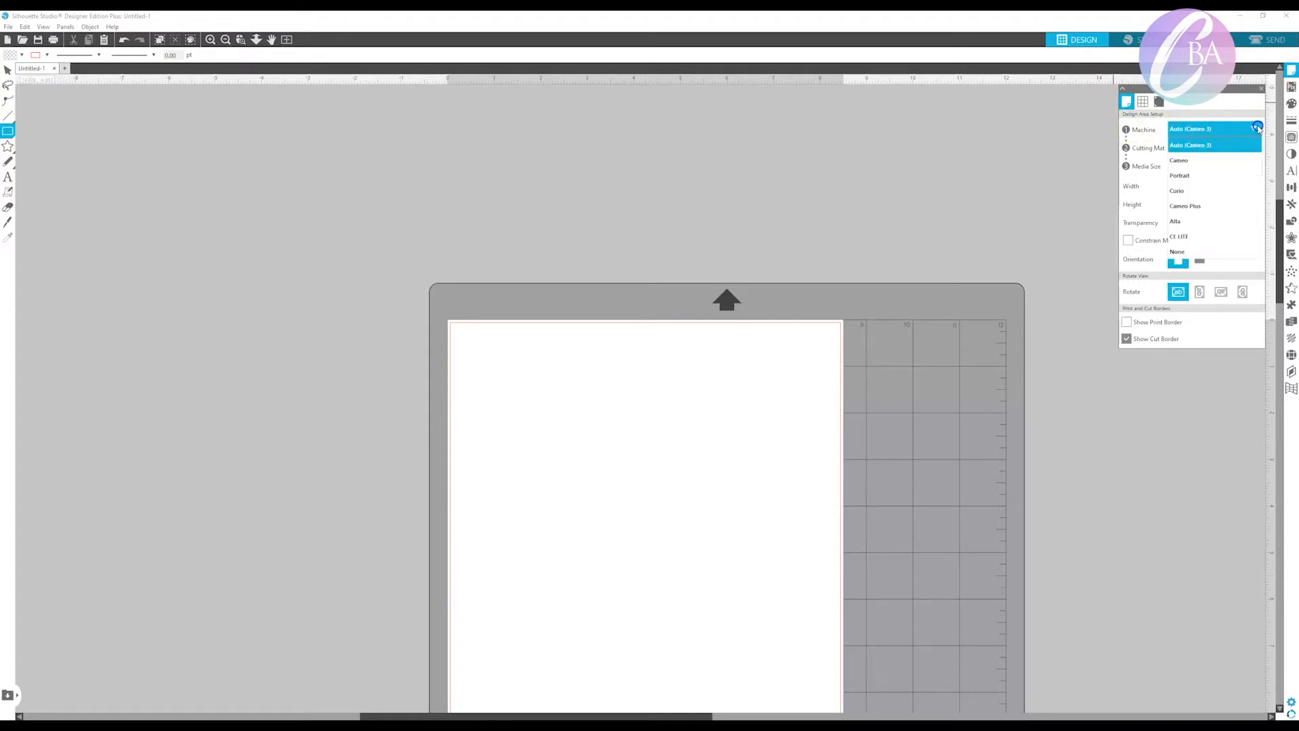
left_click(1257, 128)
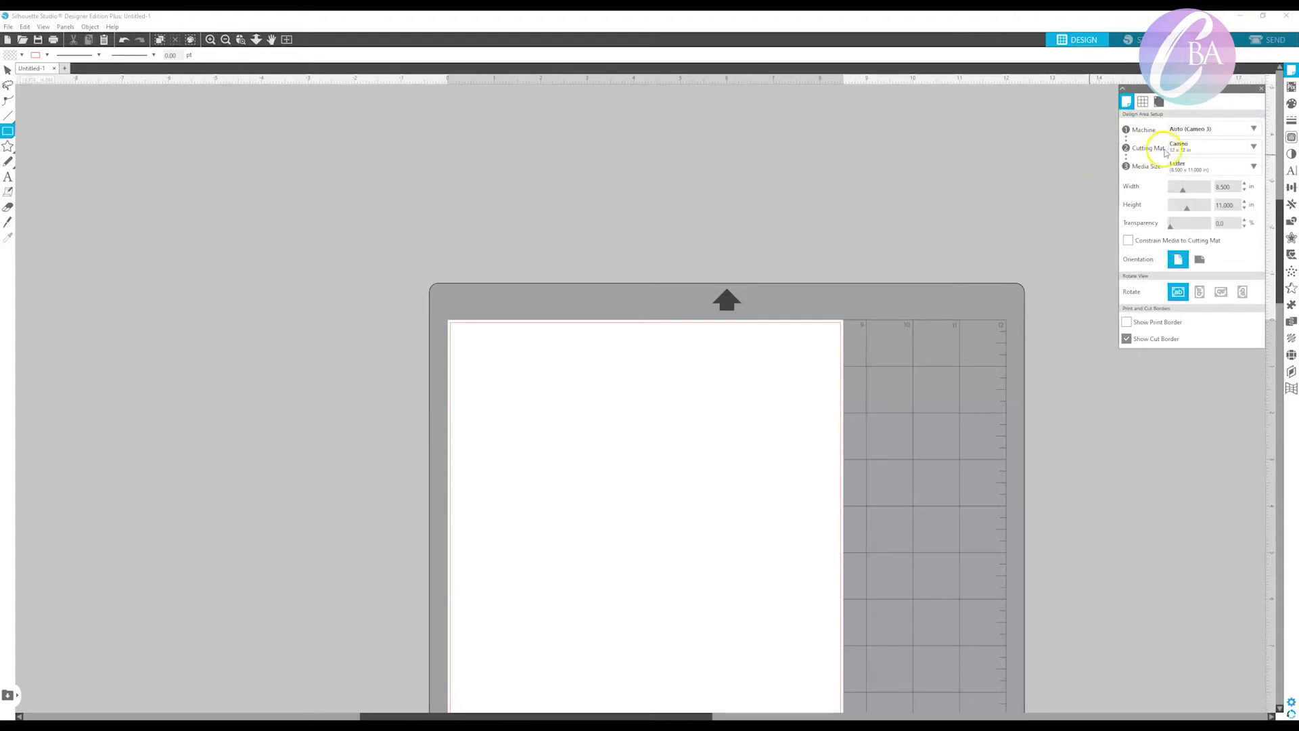
left_click(1210, 150)
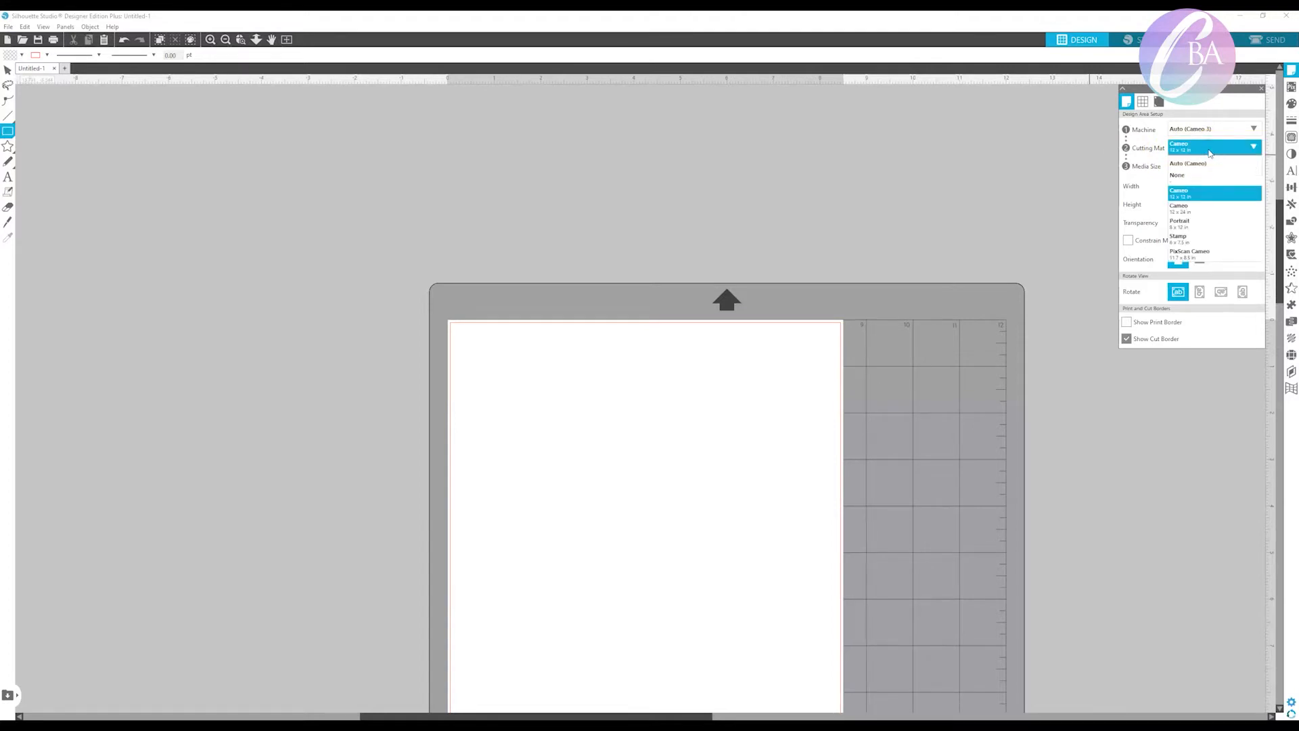
left_click(1208, 209)
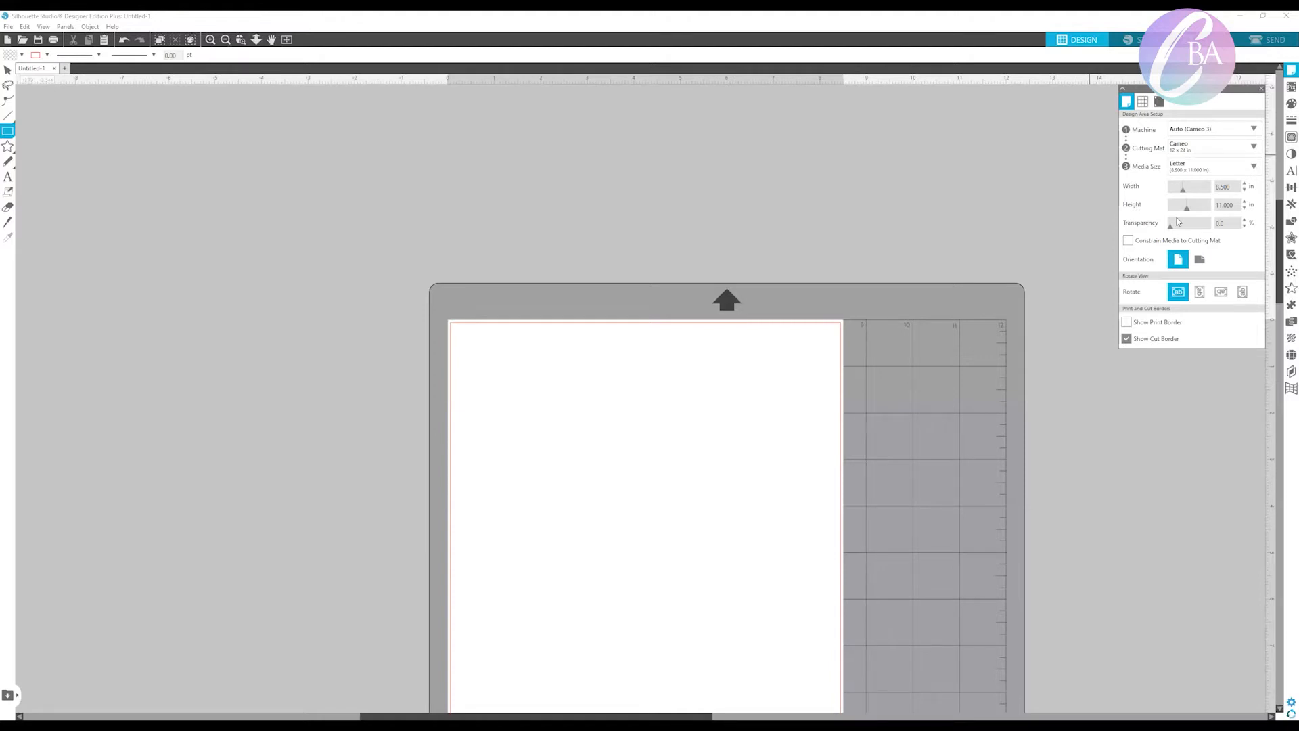
Set the media size to Custom with a width of 11 in and a height of 17 in.
left_click(1208, 166)
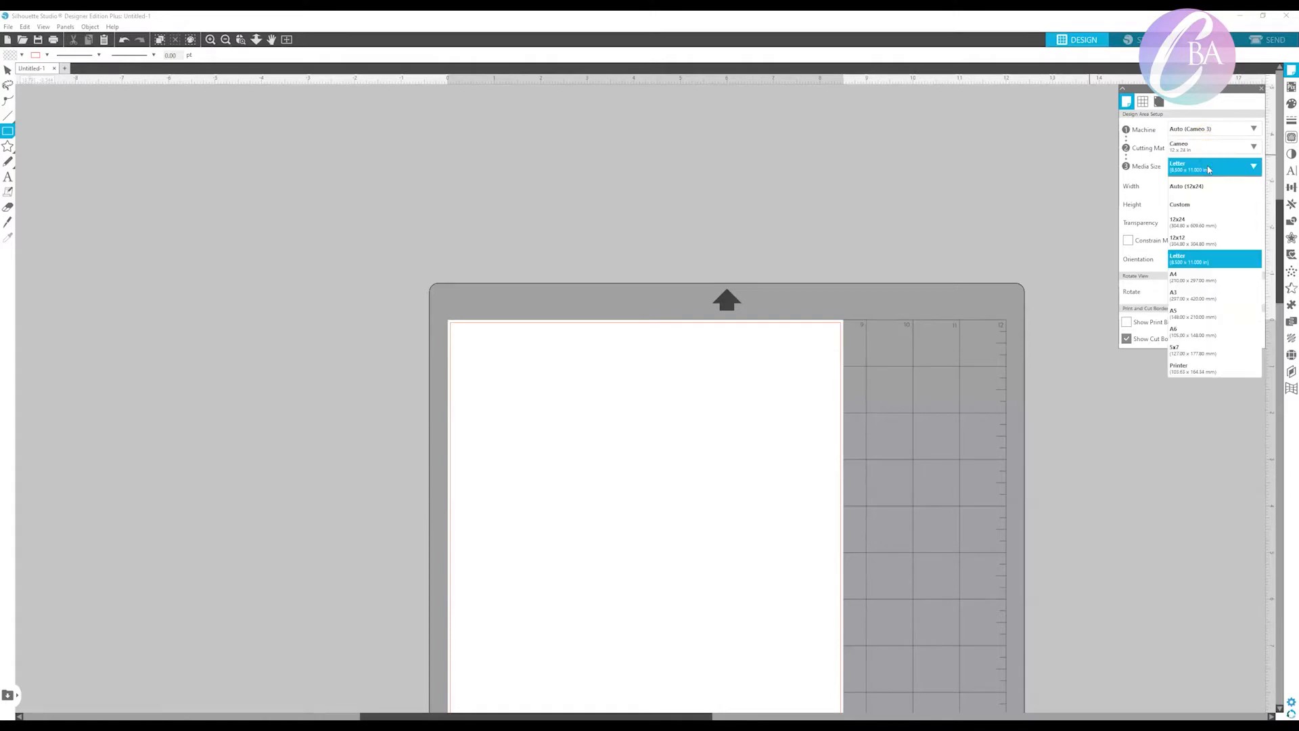
left_click(1184, 204)
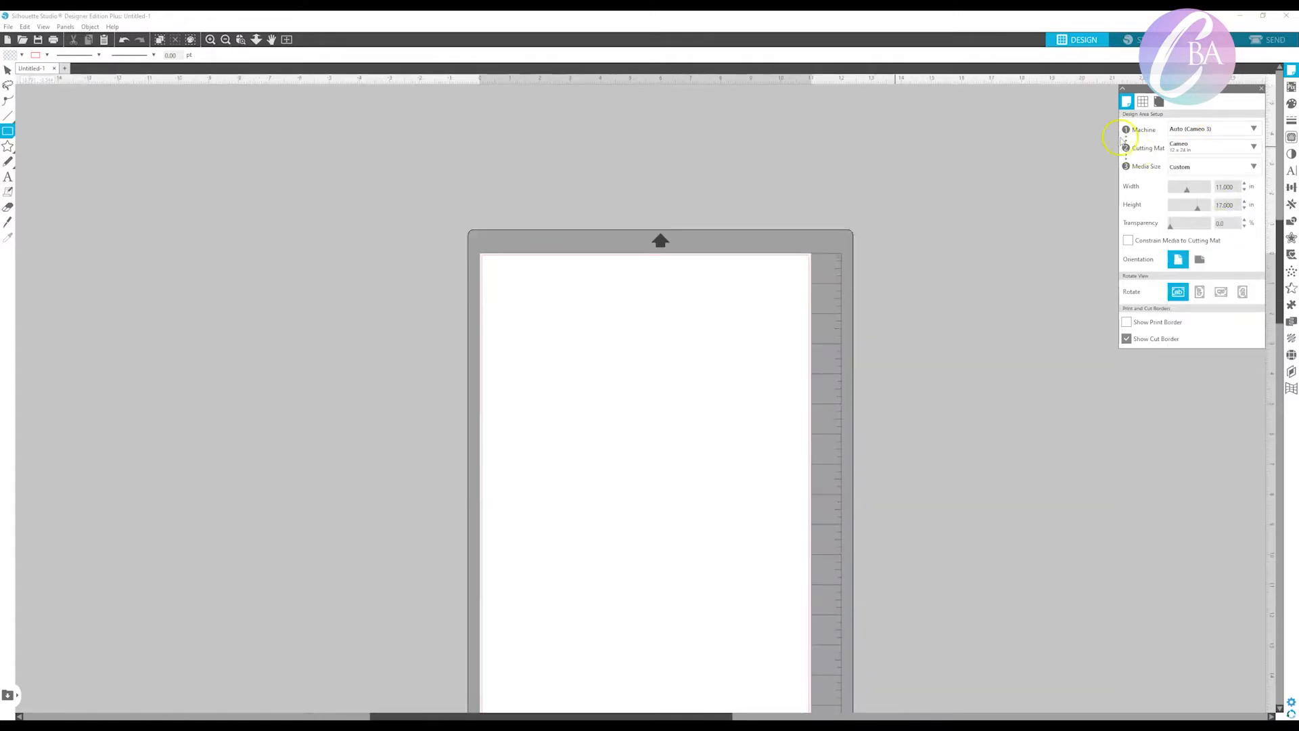
left_click(1228, 186)
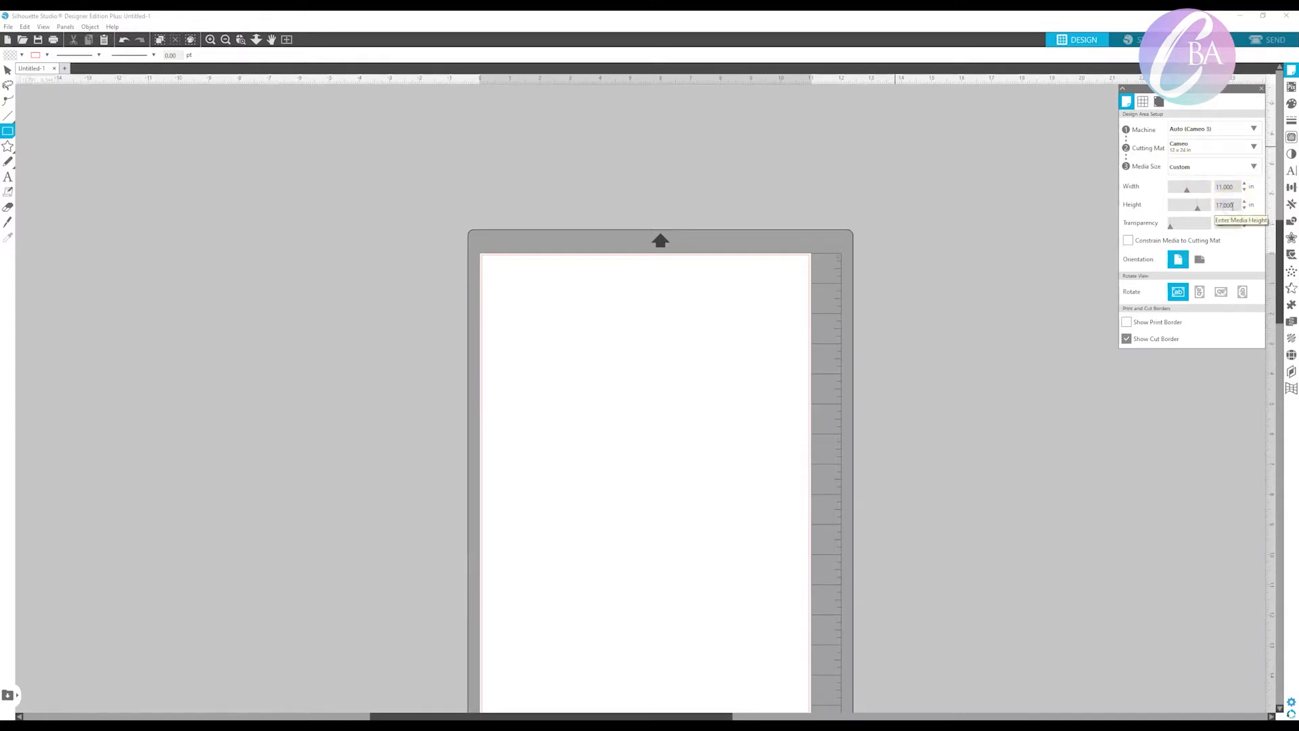
Turn on the registration marks for the page.
scroll(1056, 296, "down", 1)
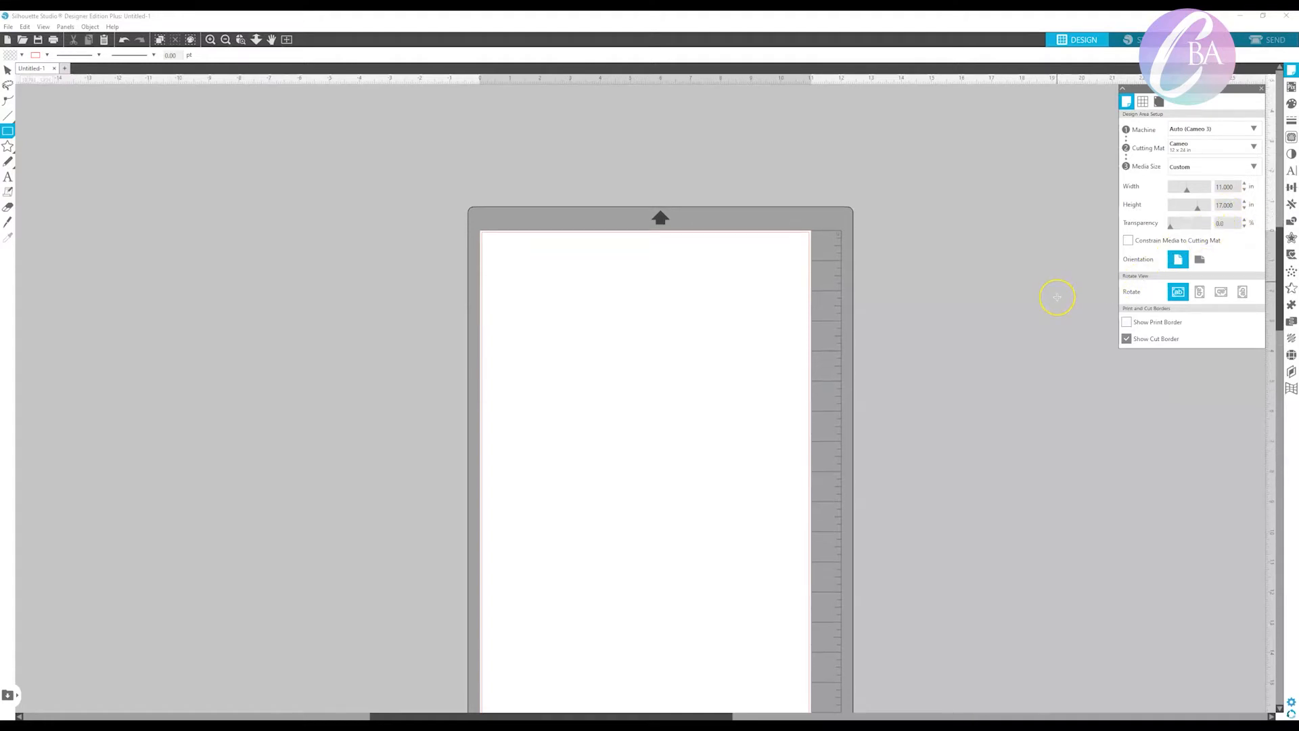
scroll(1061, 290, "down", 1)
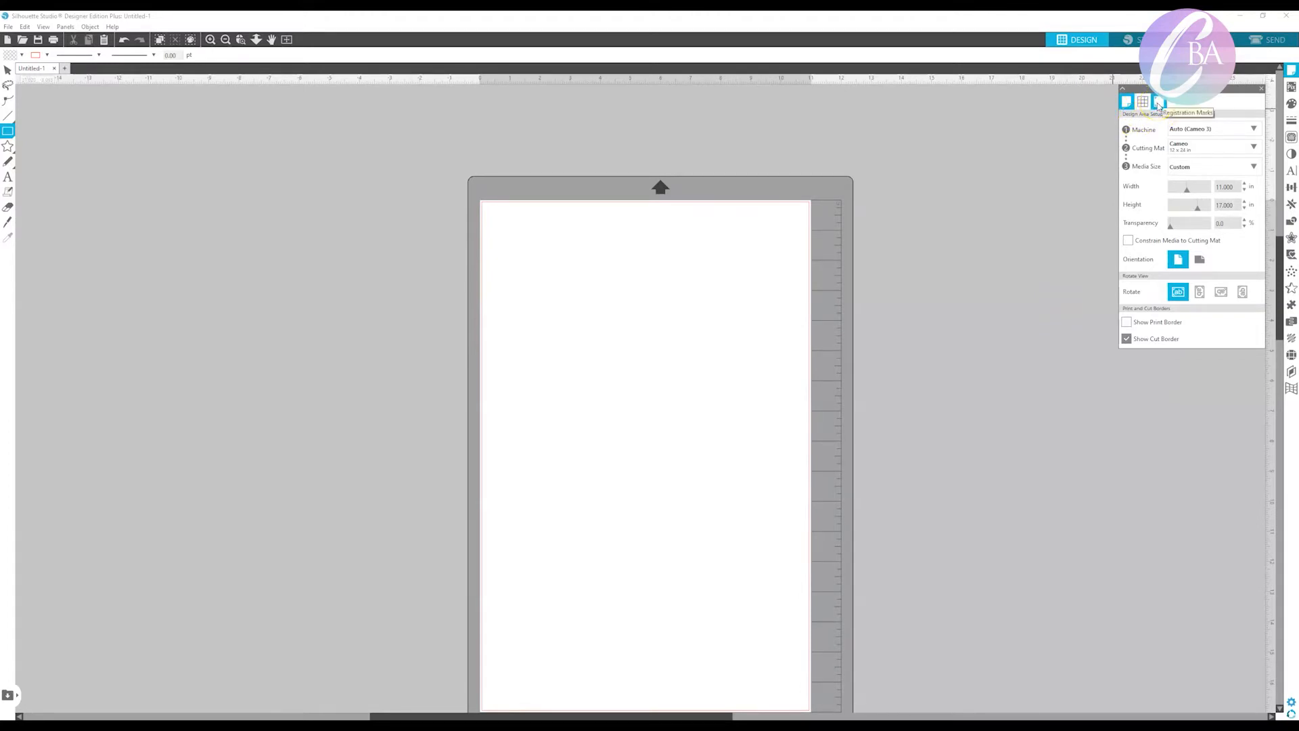
left_click(1159, 102)
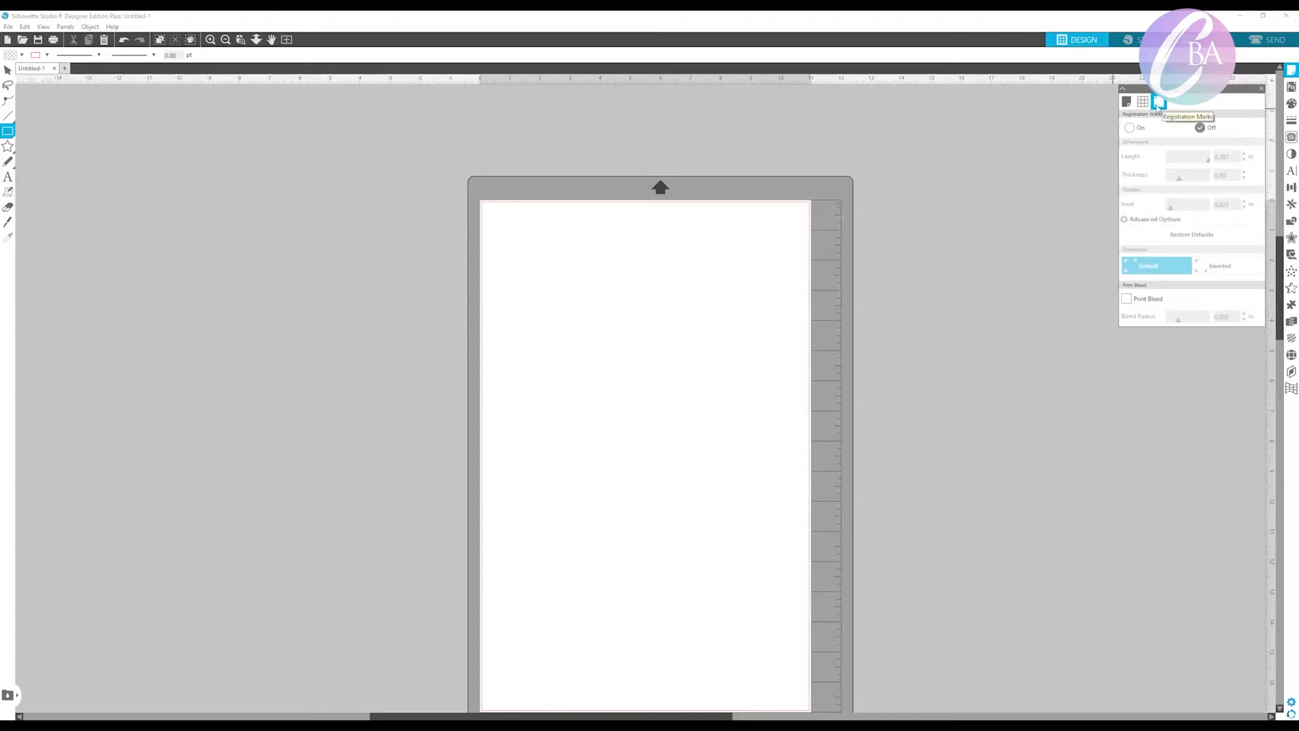
left_click(1129, 128)
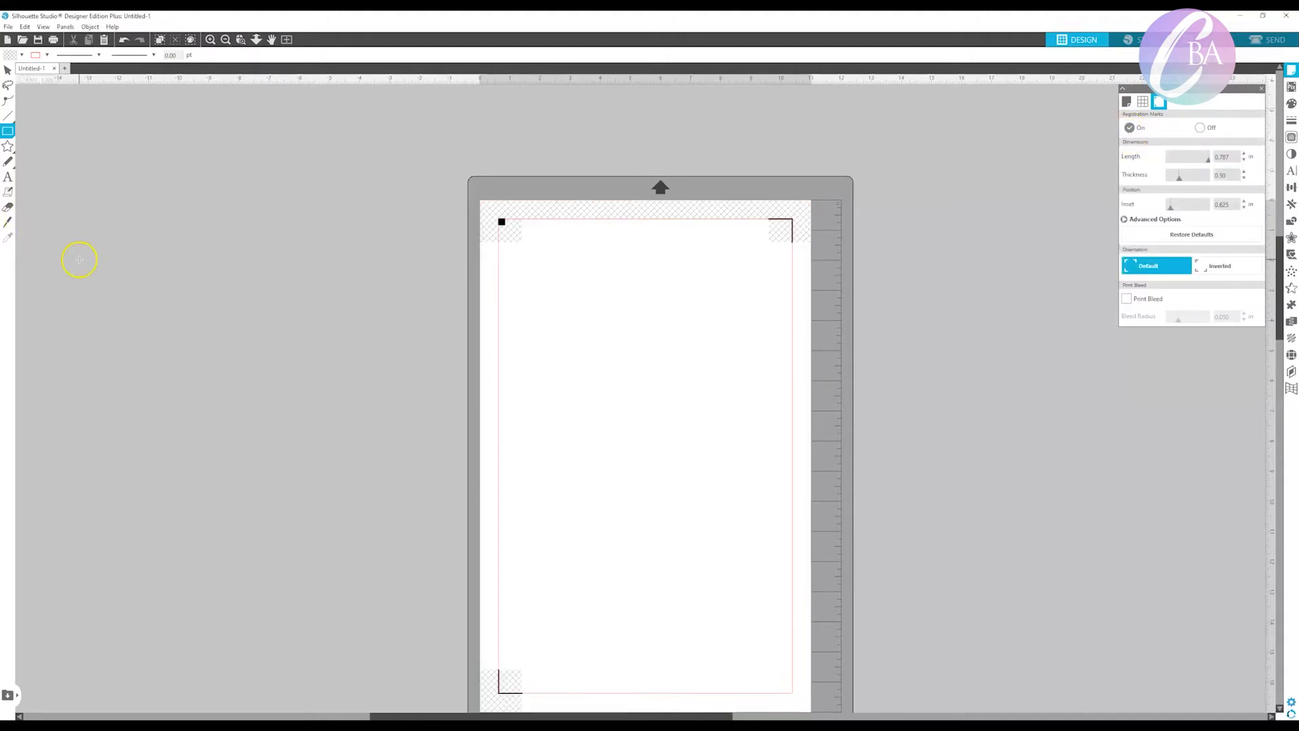
Add the text BIRTHDAY in the upper part of the page.
left_click(7, 178)
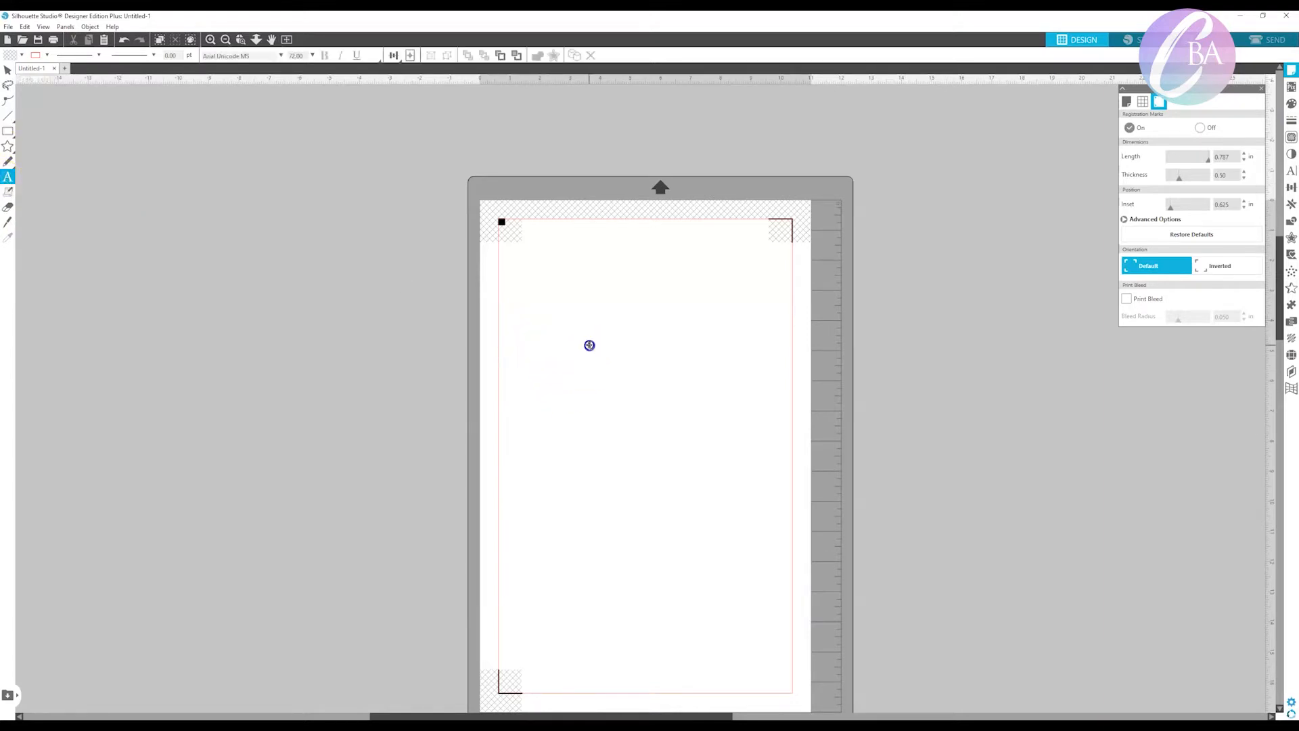
left_click(589, 345)
type("BIRTHDA")
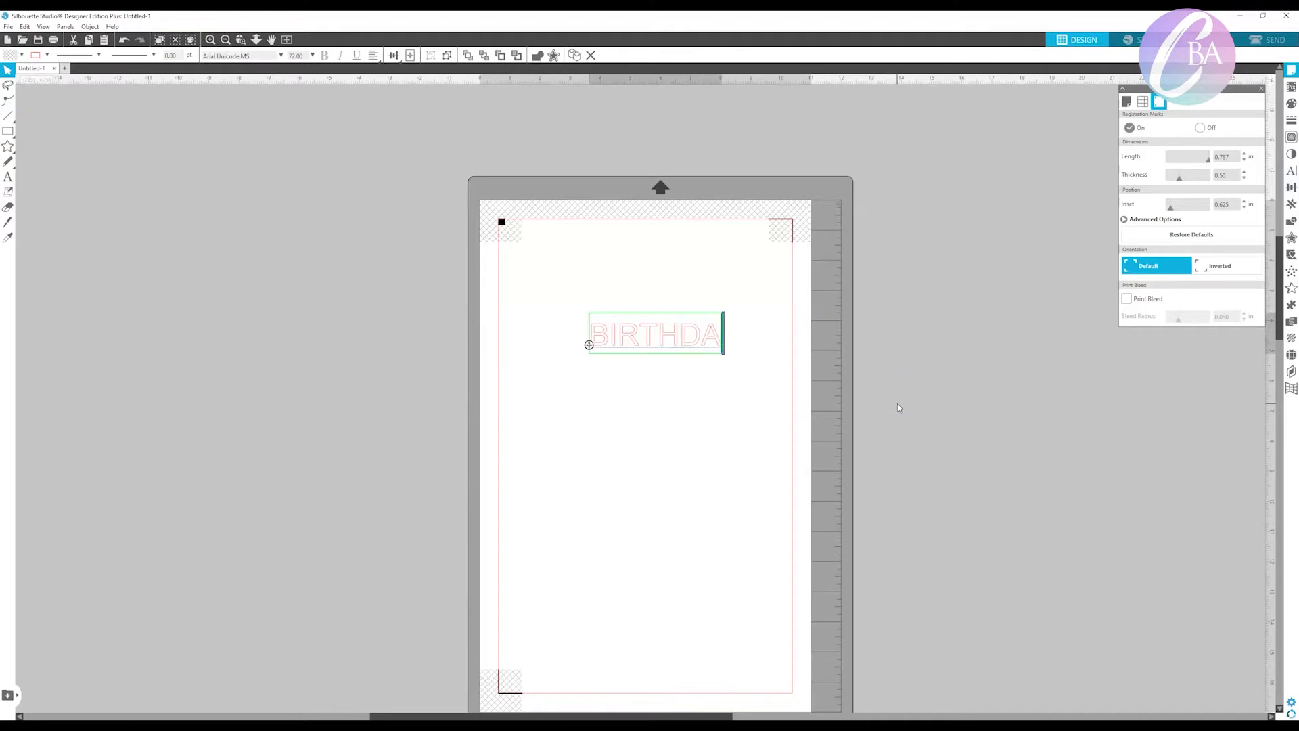
type("Y")
left_click(894, 410)
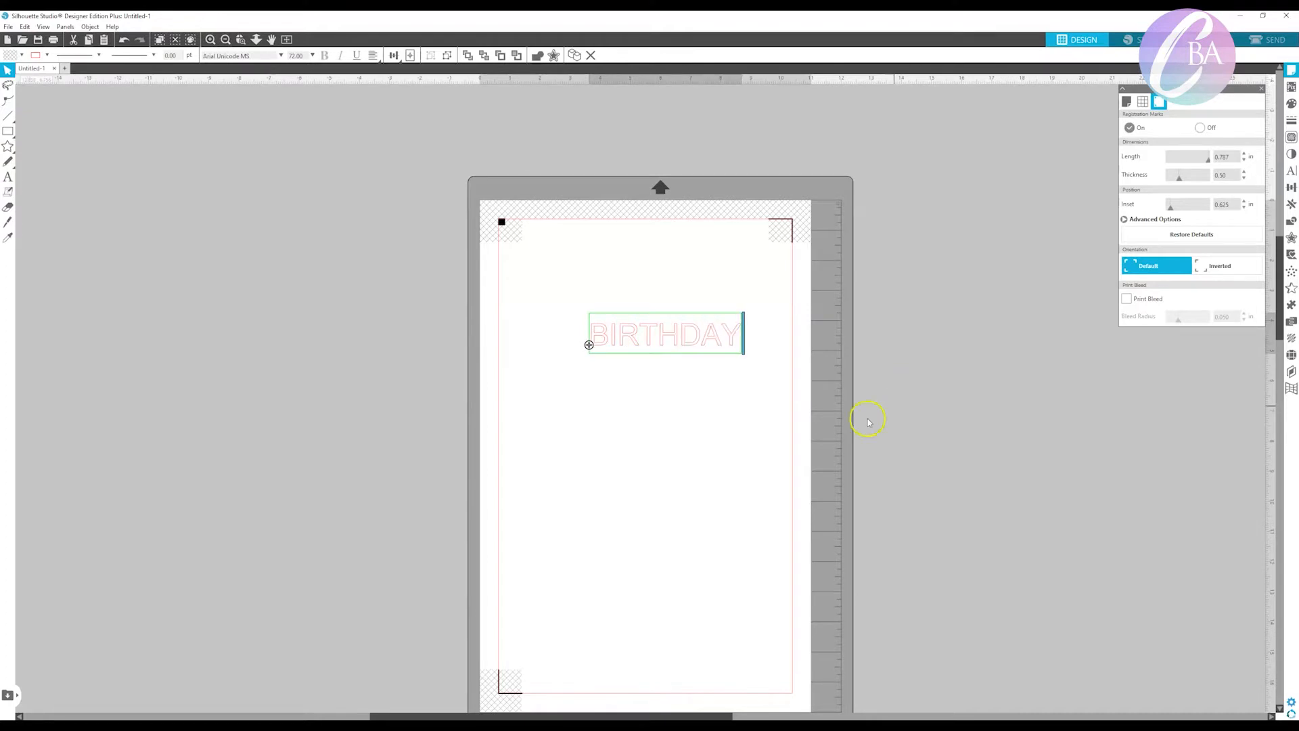
Add a separate text object reading GIRL MAGIC just below BIRTHDAY.
left_click(8, 148)
left_click(7, 176)
left_click(594, 392)
key("Escape")
type("G")
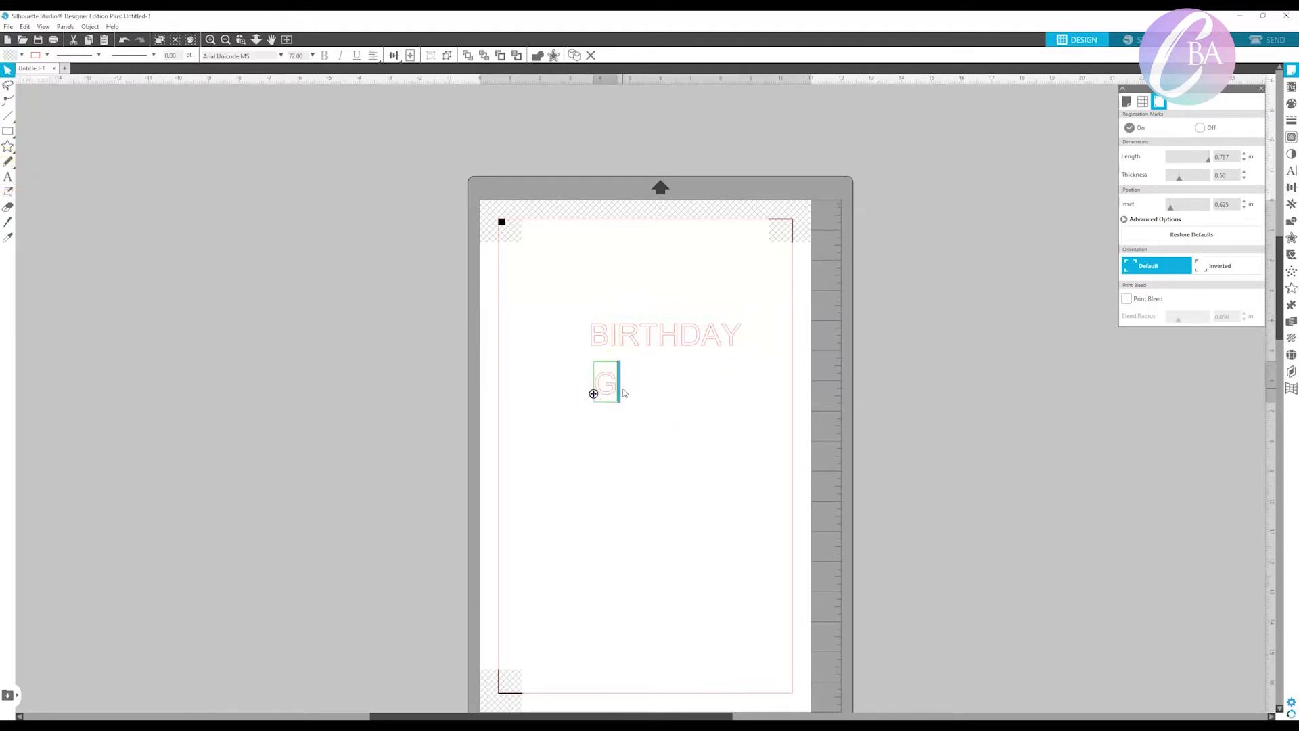
type("IRL MAGIC")
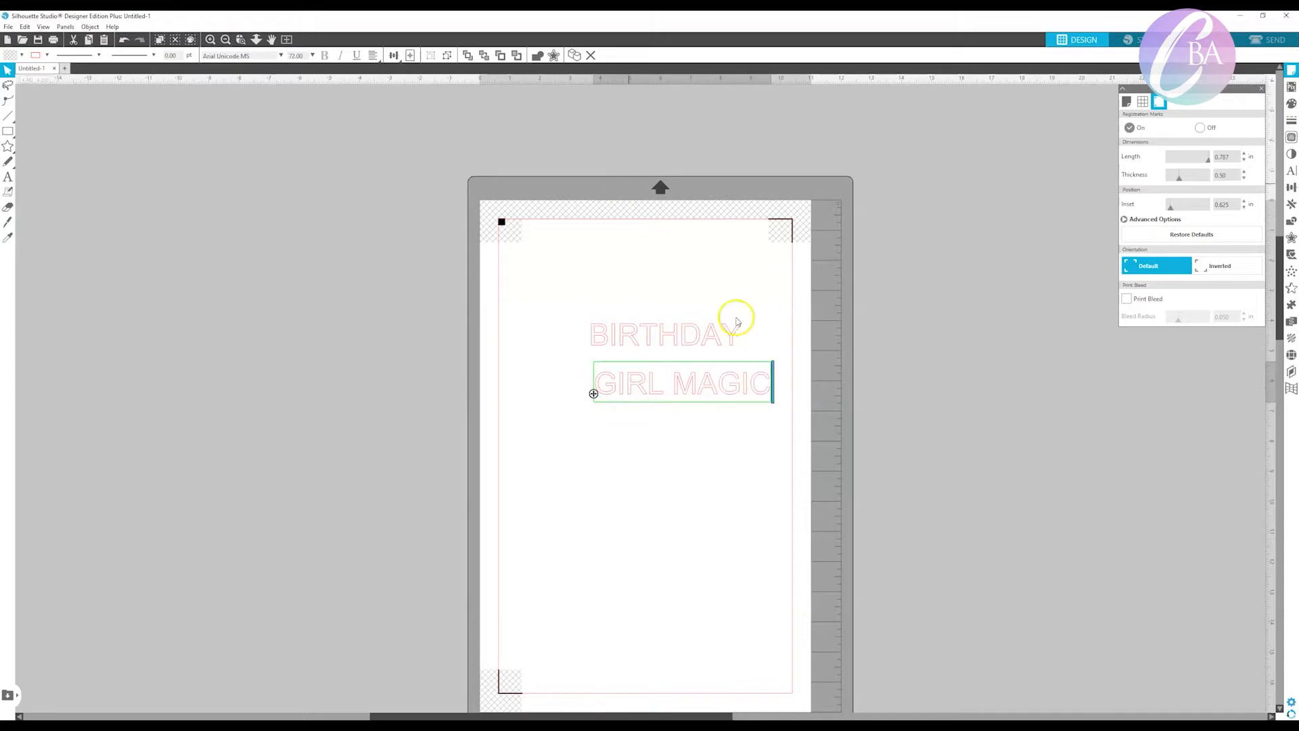
left_click(859, 389)
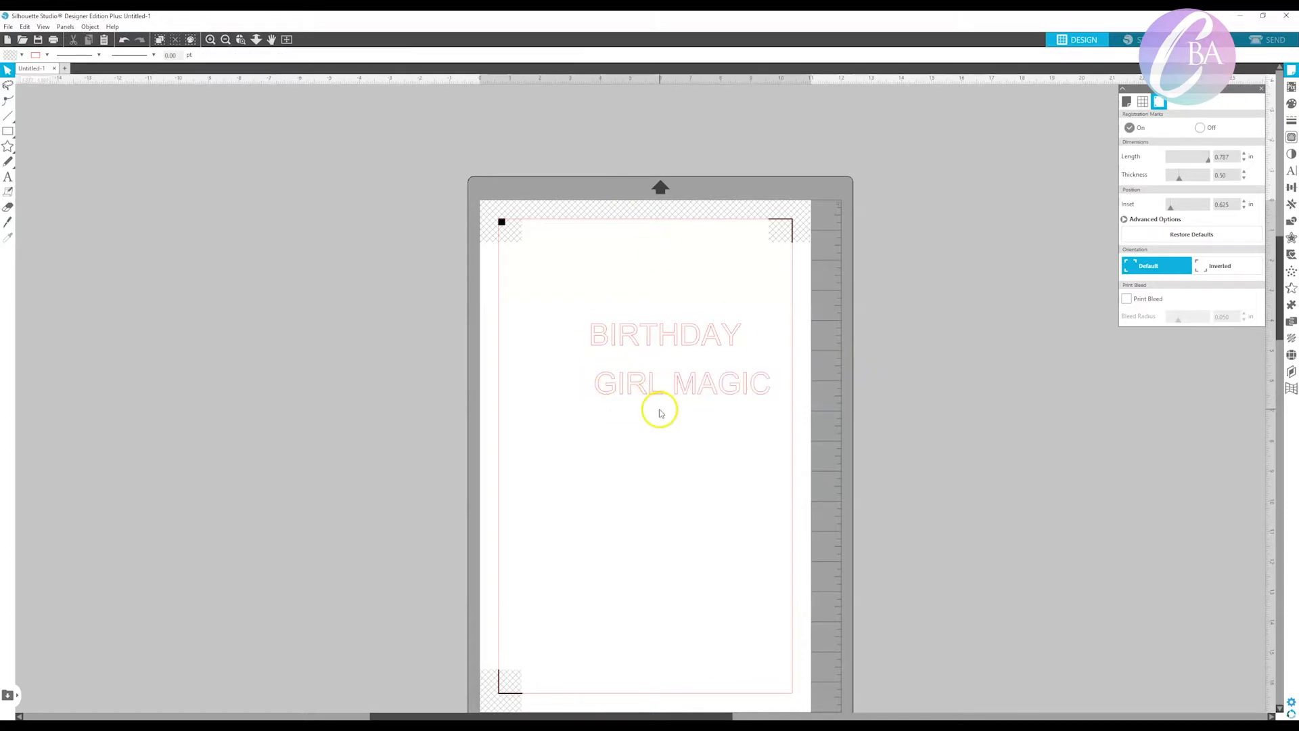
Move BIRTHDAY and GIRL MAGIC up and to the left so GIRL MAGIC sits centred beneath BIRTHDAY.
mouse_move(652, 394)
left_mouse_down()
mouse_move(606, 386)
mouse_move(632, 385)
left_mouse_up()
left_click(659, 335)
left_click_drag(658, 343, 641, 314)
left_click(677, 383)
left_click_drag(677, 383, 664, 364)
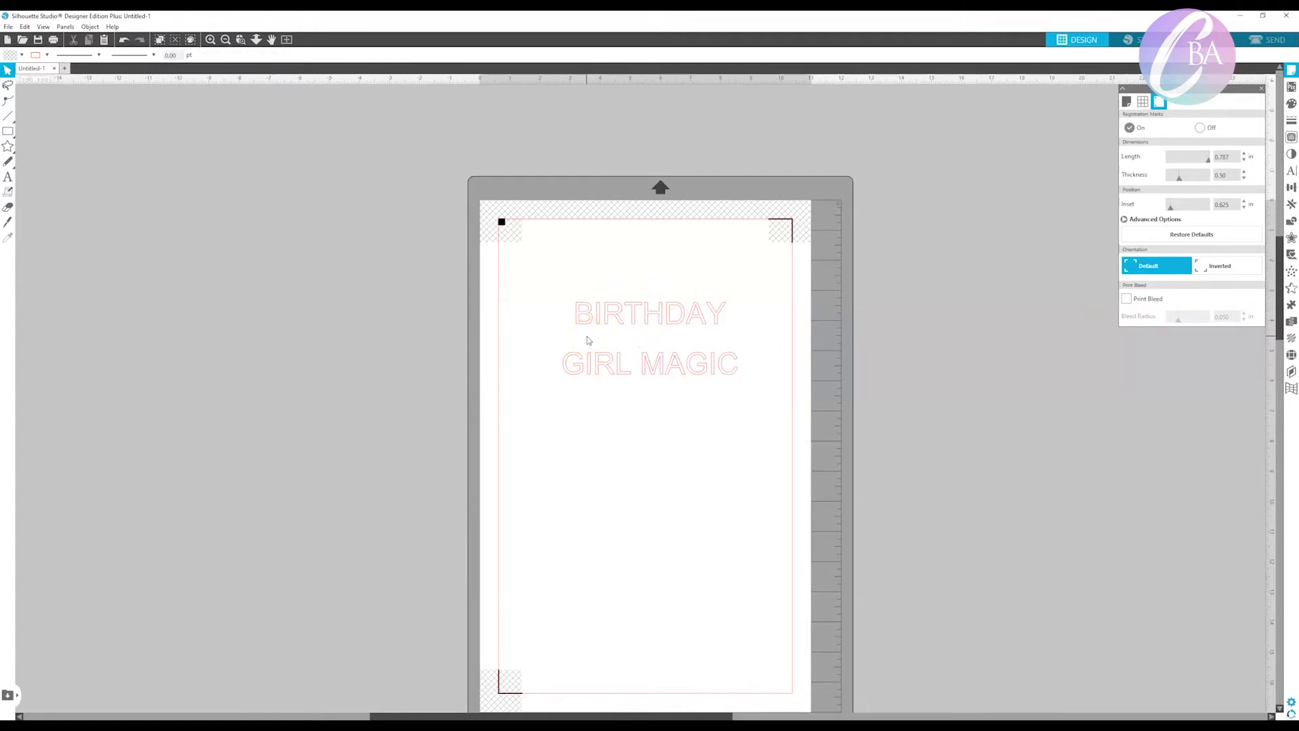
Change the BIRTHDAY text to the You Go Boy-BLACK font and fill it with black.
left_click(636, 314)
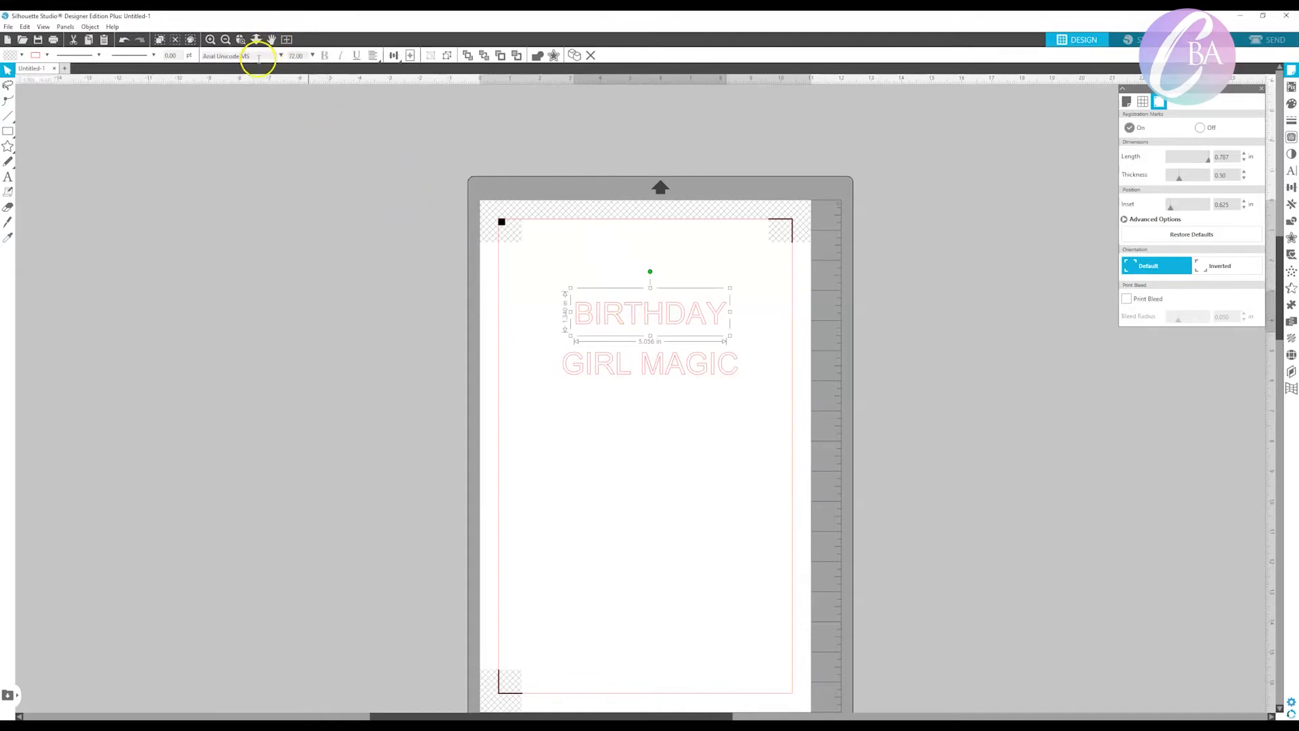
left_click(281, 56)
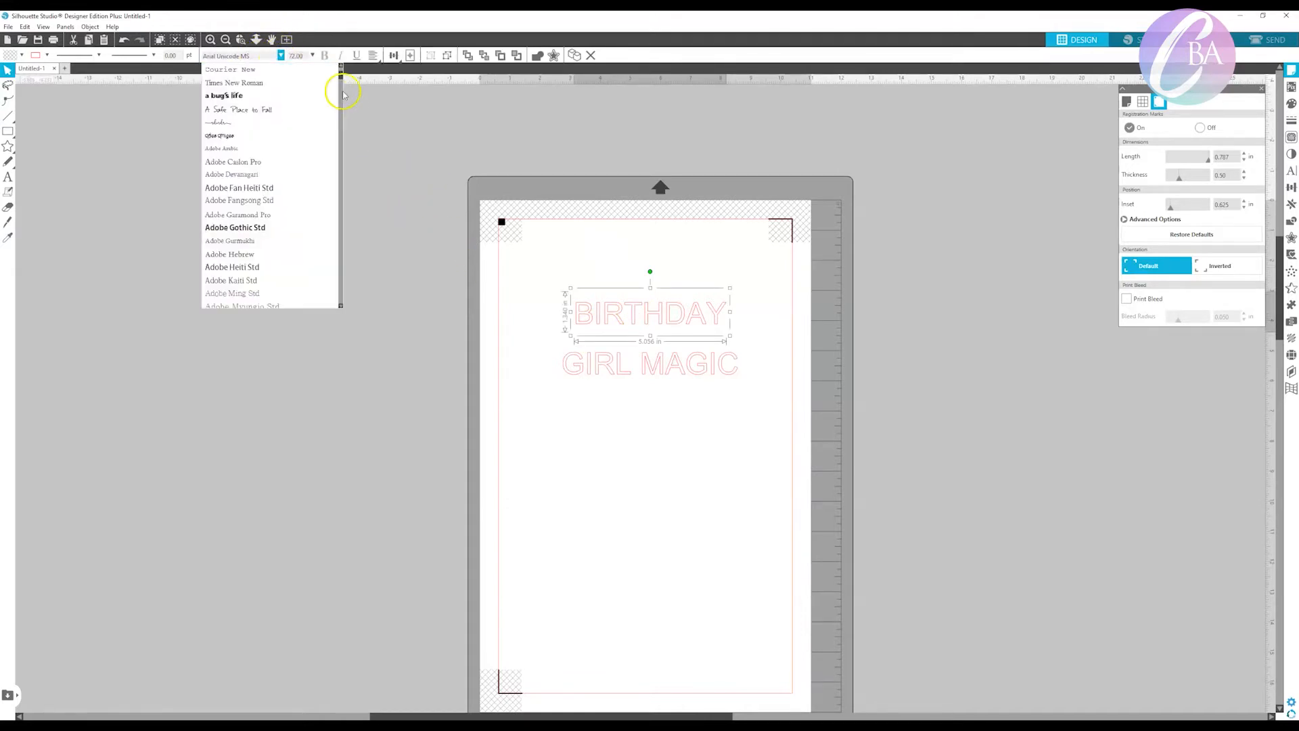
scroll(342, 108, "down", 2)
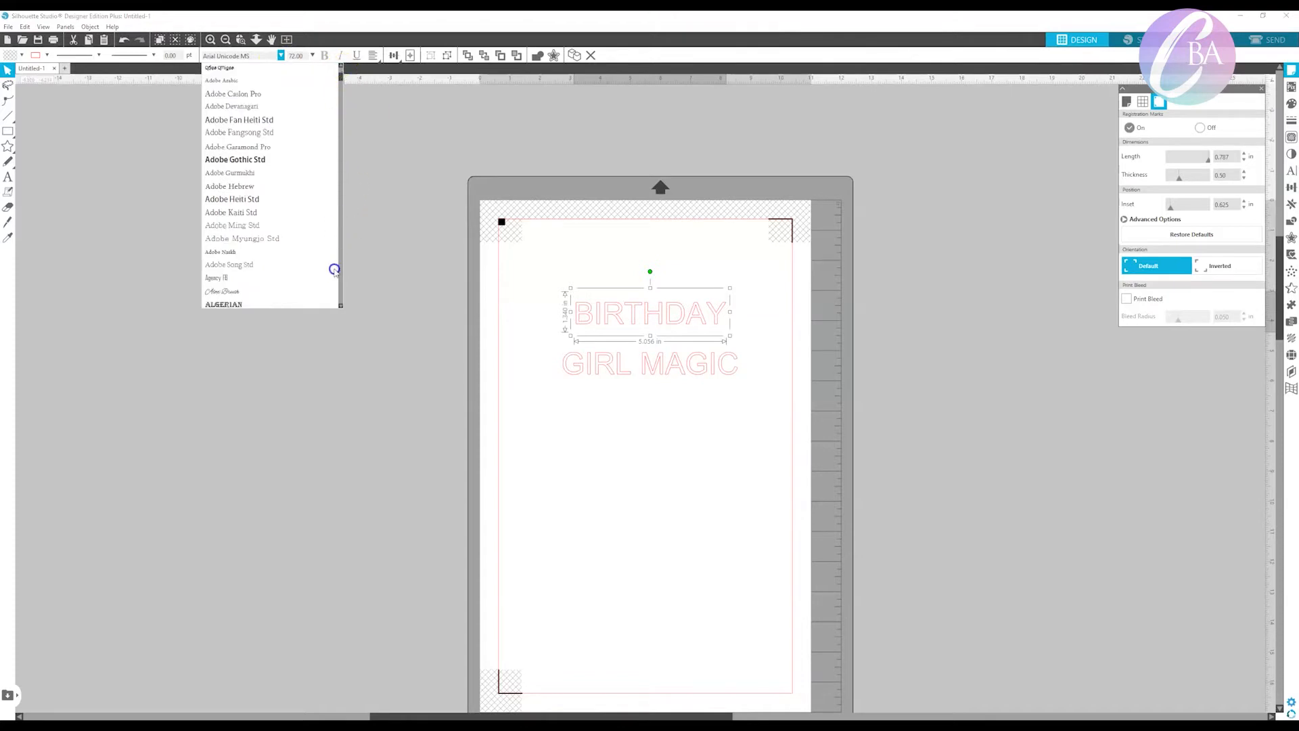
mouse_move(339, 280)
left_mouse_down()
mouse_move(339, 265)
mouse_move(339, 293)
left_mouse_up()
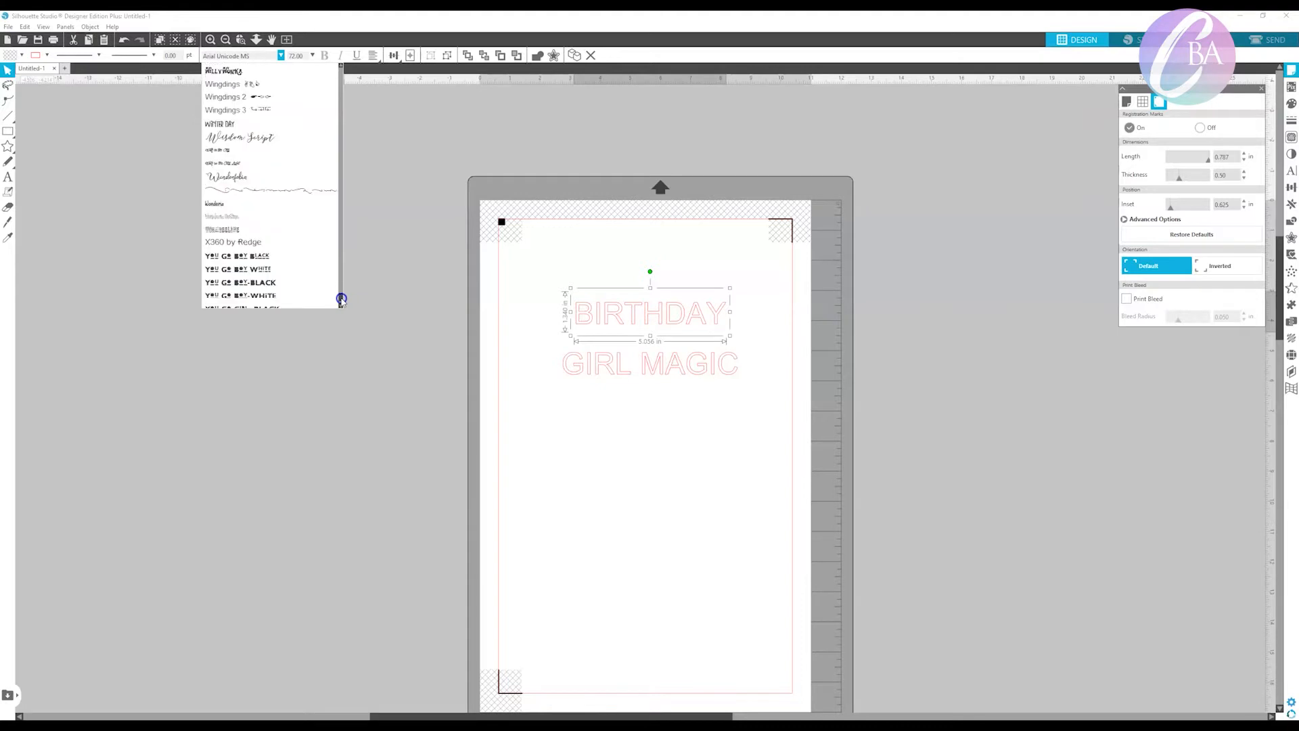
left_click(287, 287)
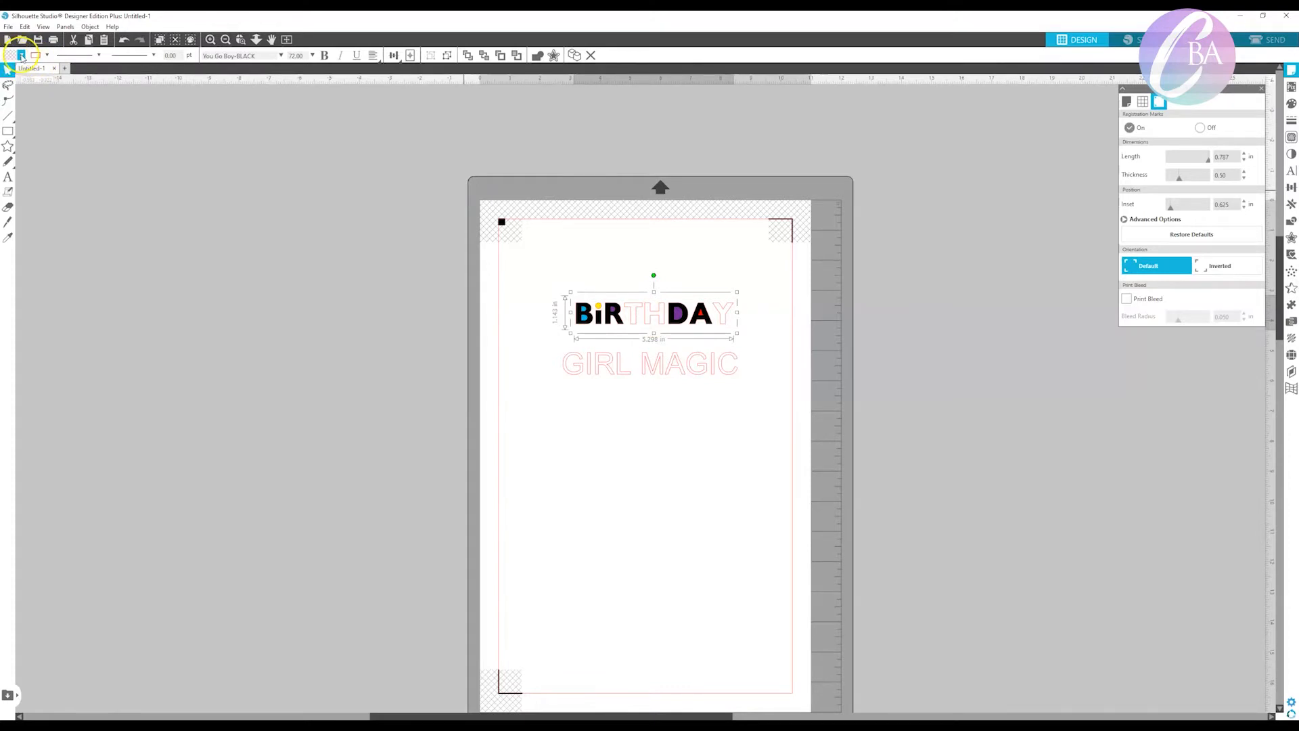
left_click(21, 55)
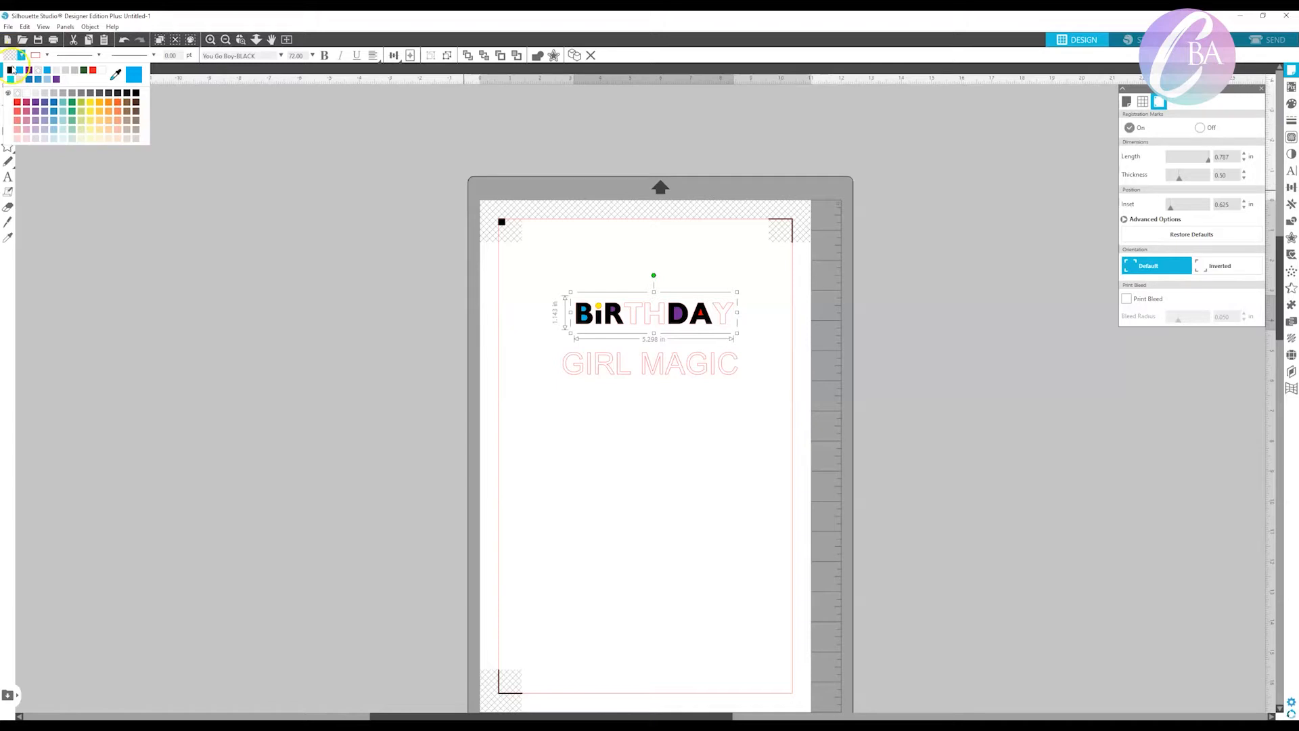
left_click(10, 70)
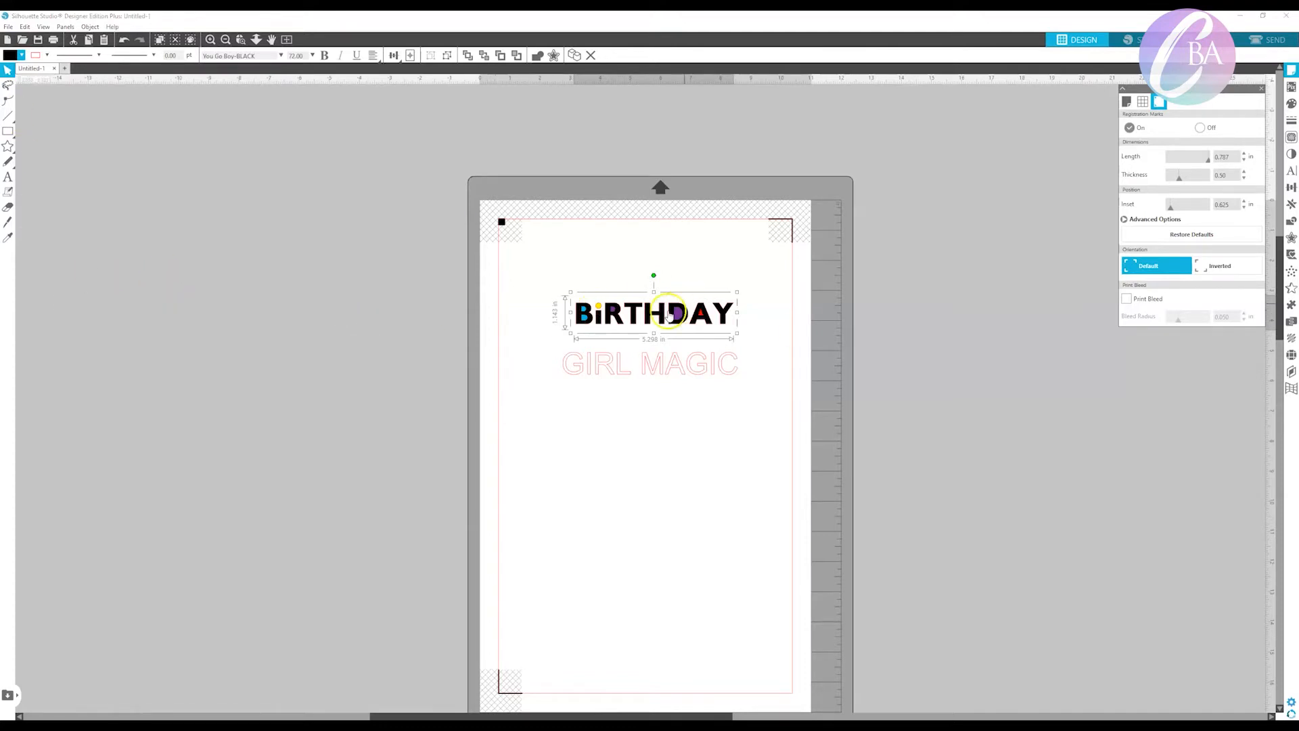
Replace the letters R, H and A in BIRTHDAY with lowercase r, h and a.
double_click(623, 314)
left_click_drag(623, 311, 603, 313)
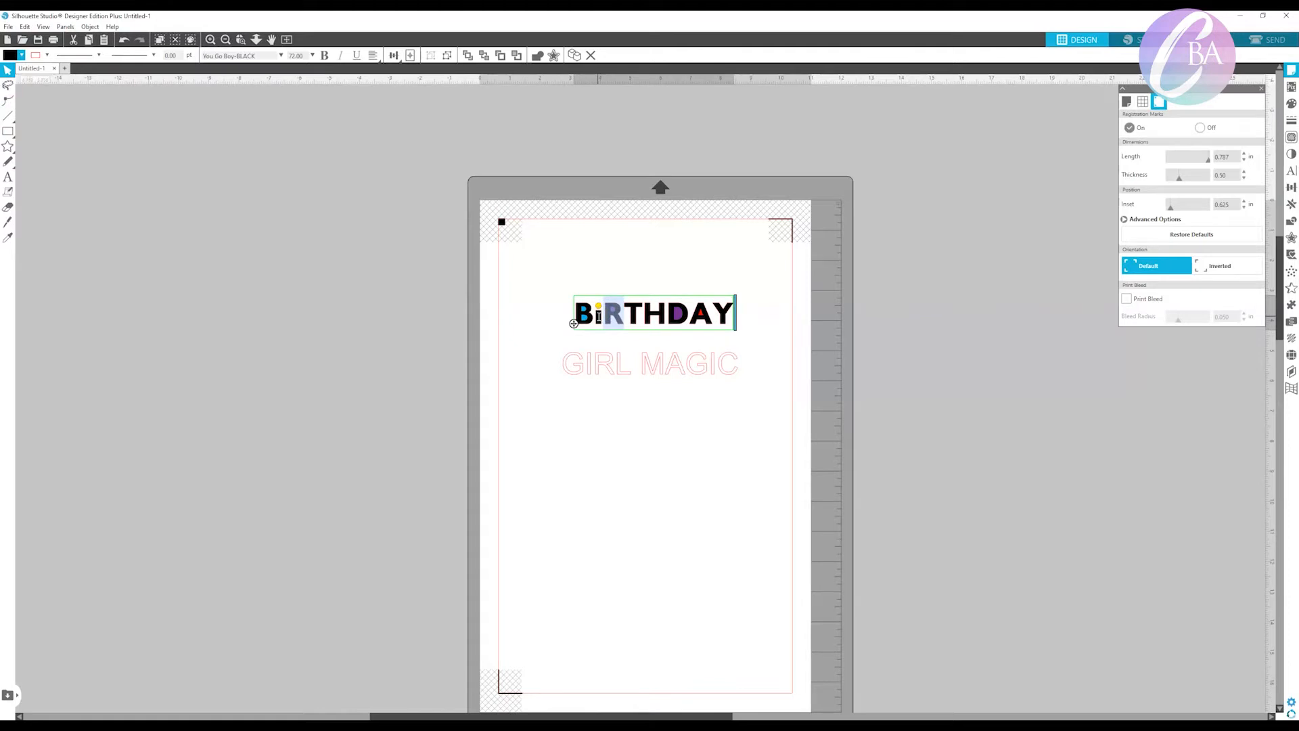
type("r")
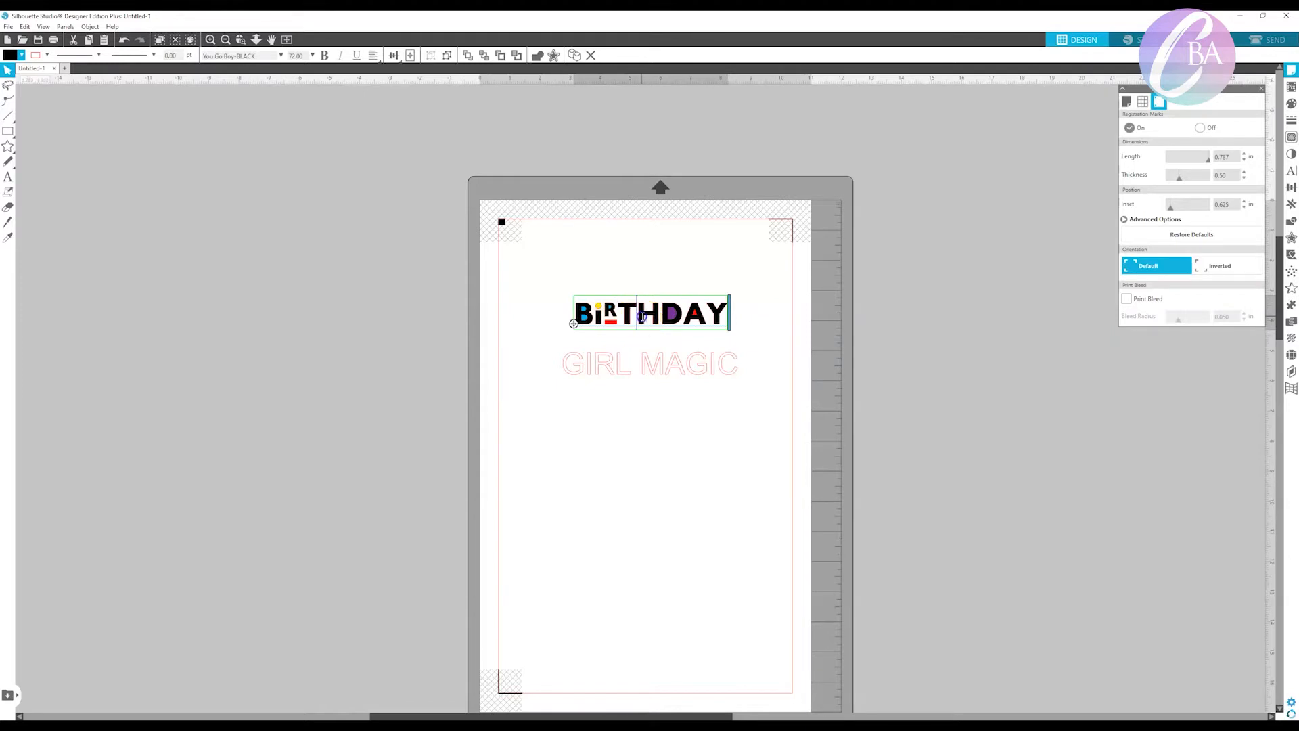
left_click_drag(637, 315, 650, 315)
type("h")
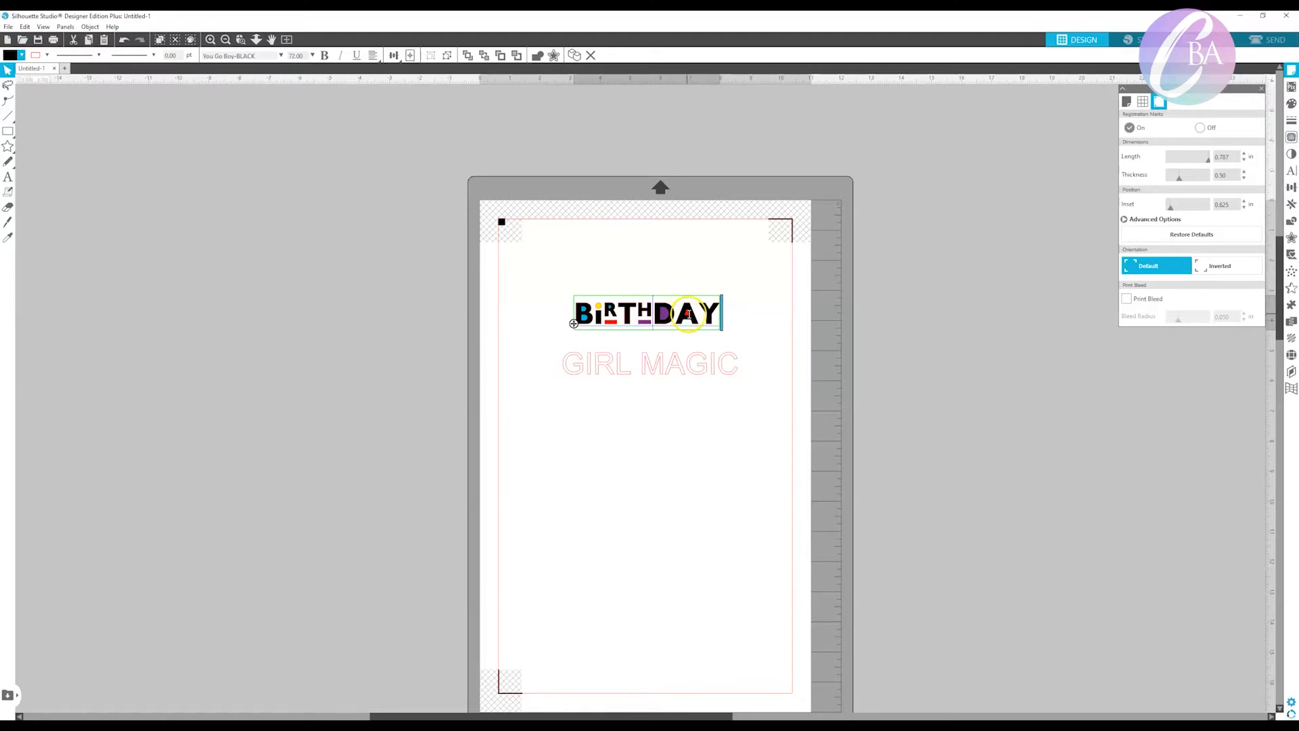
left_click_drag(704, 316, 684, 315)
type("a")
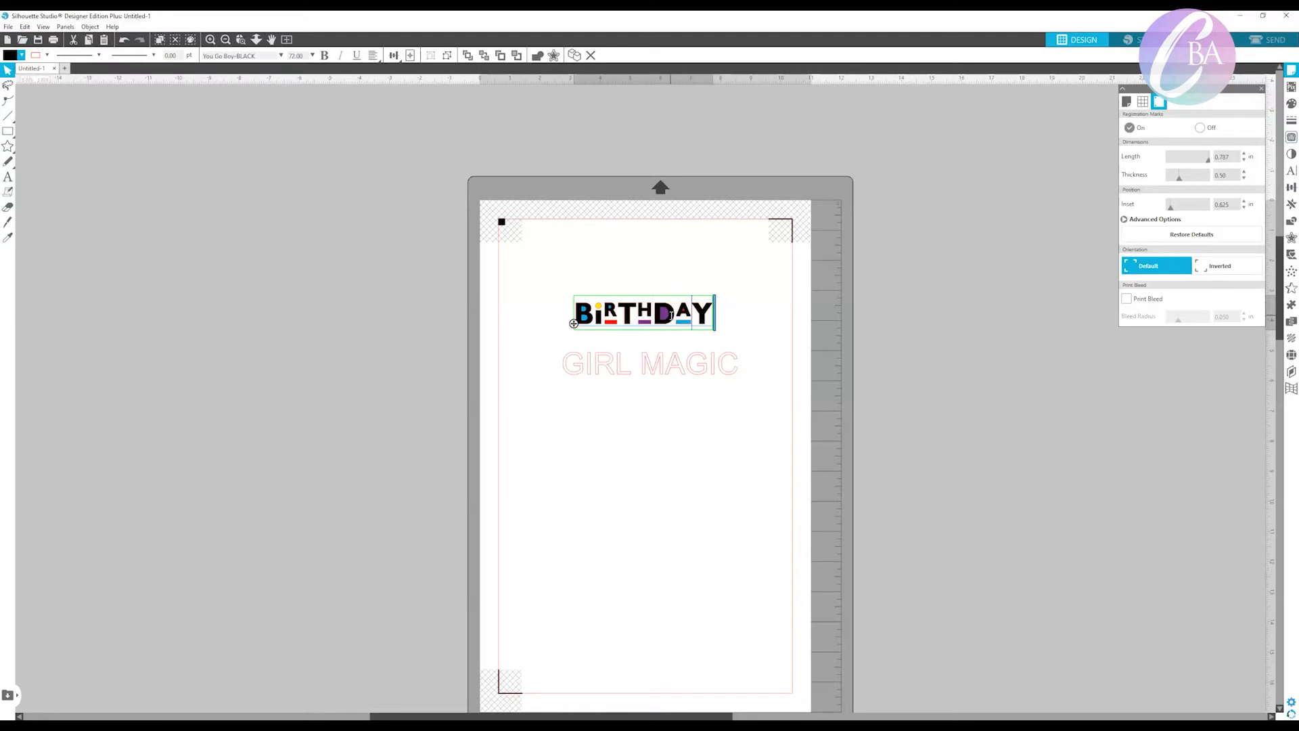
Move GIRL MAGIC slightly up towards BIRTHDAY and fill it with black.
left_click(654, 361)
left_click_drag(644, 371, 649, 363)
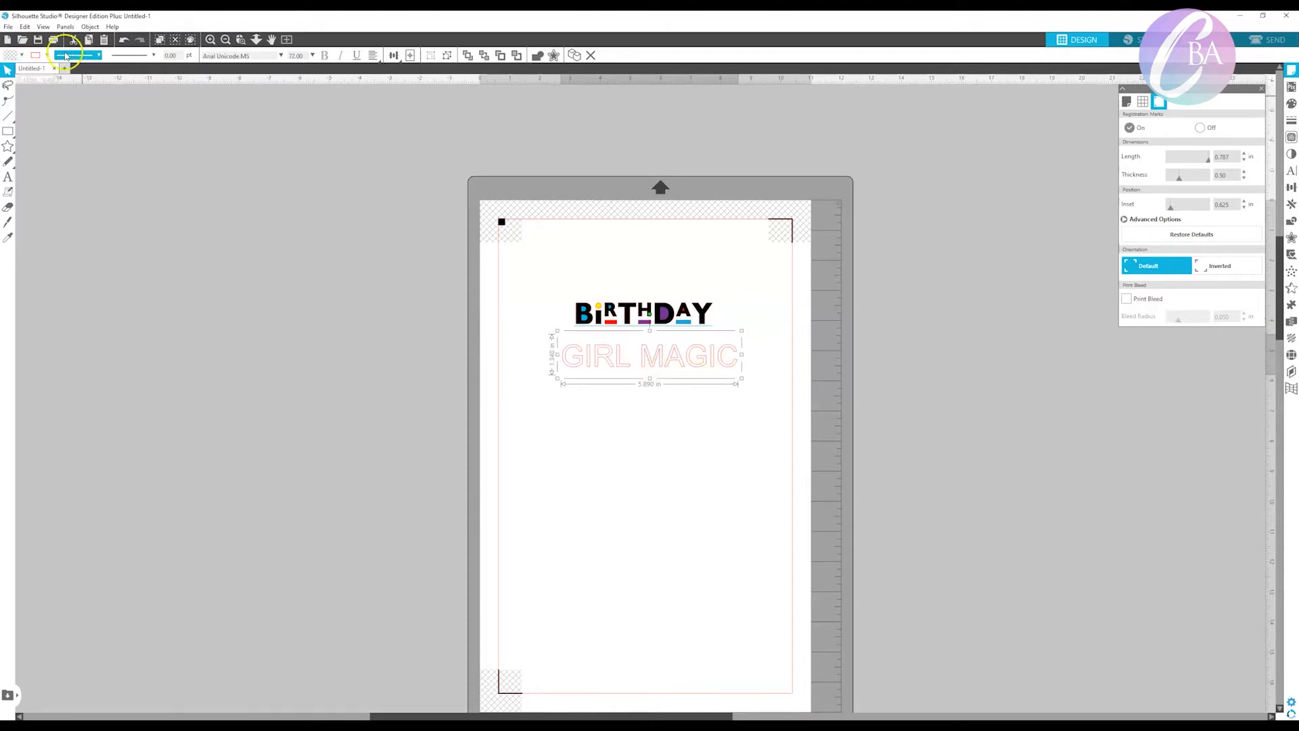
left_click(21, 56)
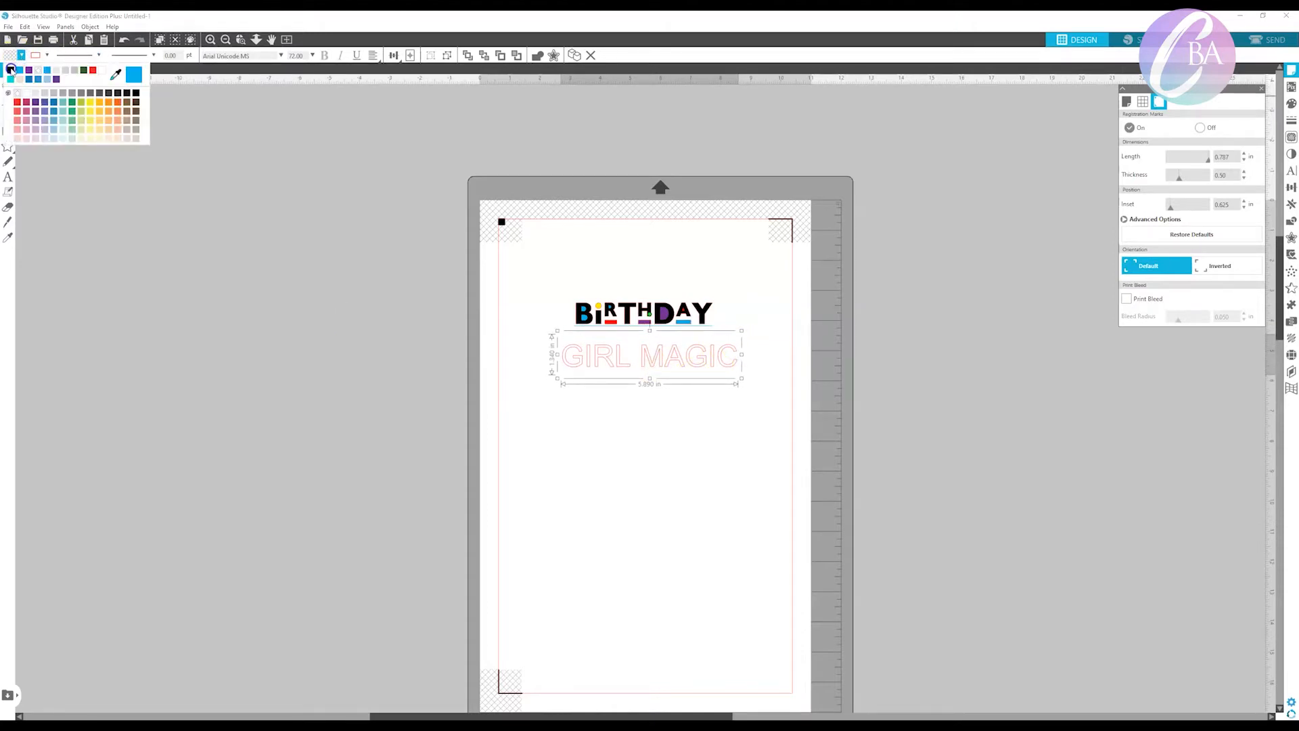
left_click(10, 70)
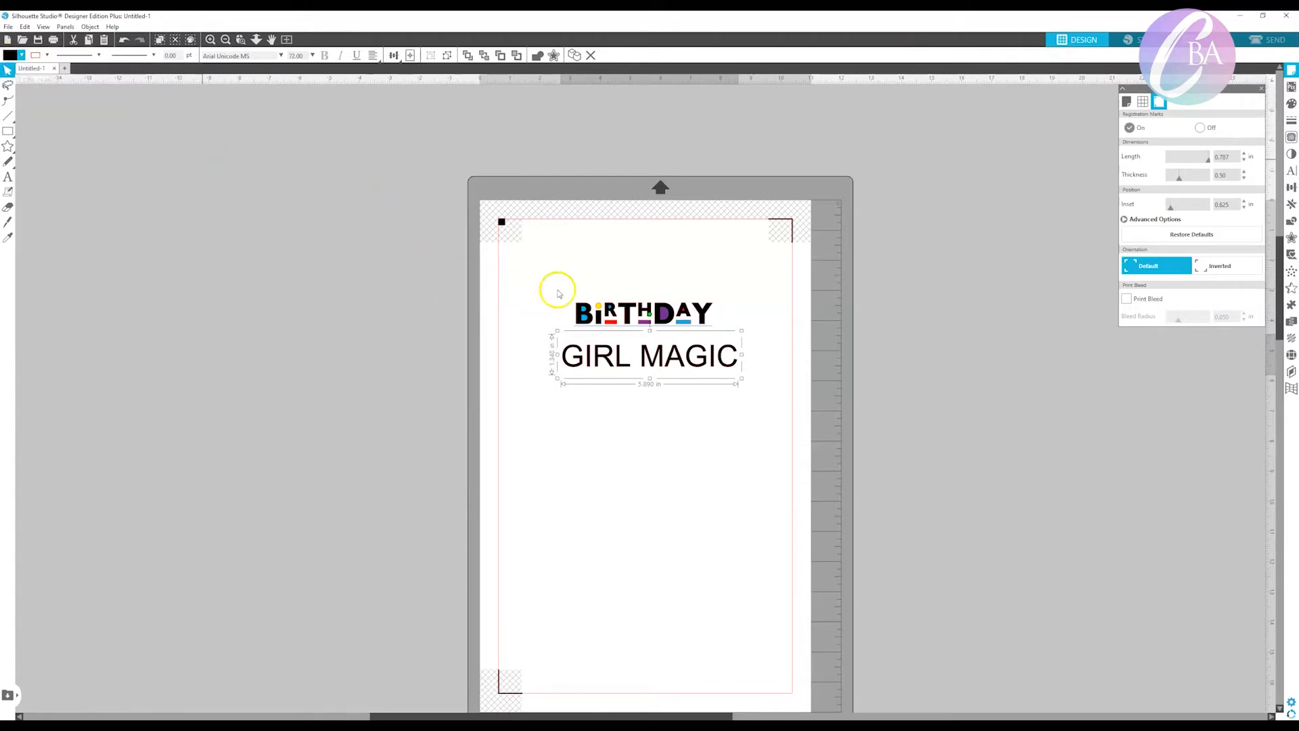
Change the GIRL MAGIC text to the You Go Boy-BLACK font.
left_click(281, 57)
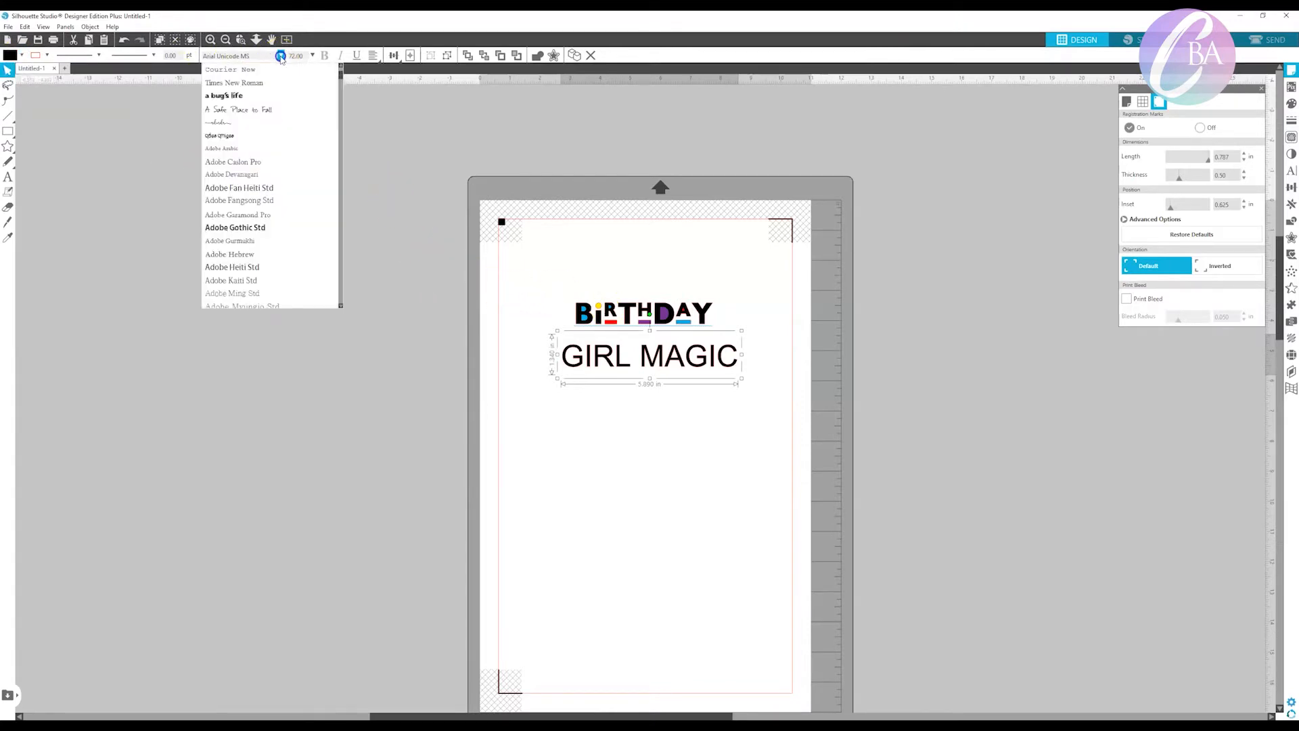
left_click_drag(342, 75, 338, 294)
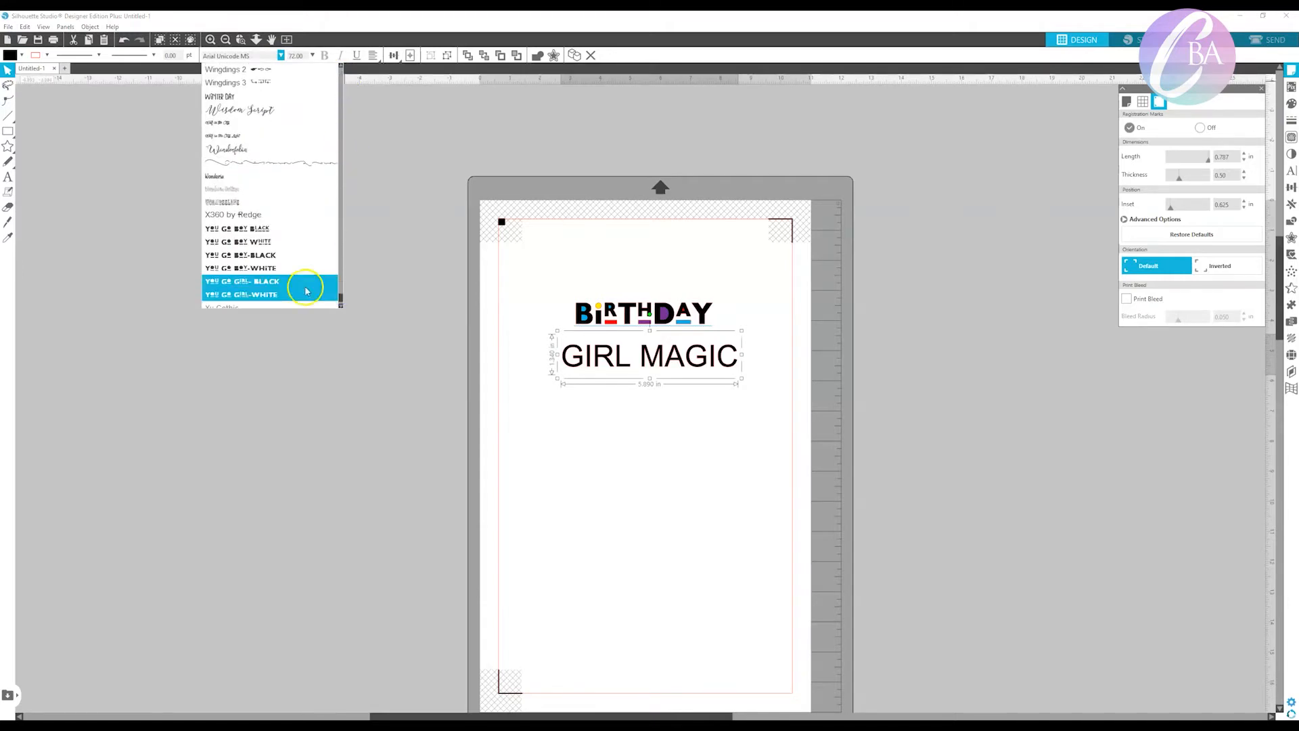
left_click(289, 255)
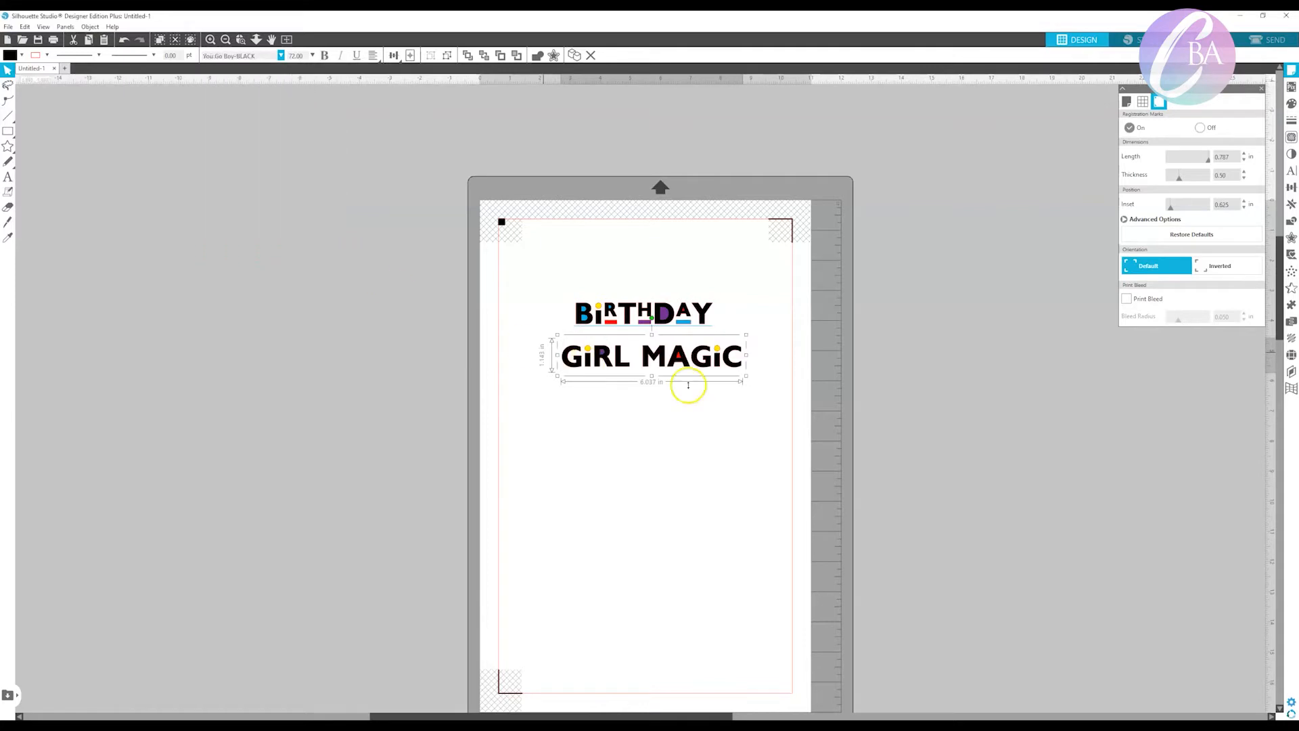
Replace the letters R, A and the final C in GIRL MAGIC with lowercase r, a and c.
double_click(585, 362)
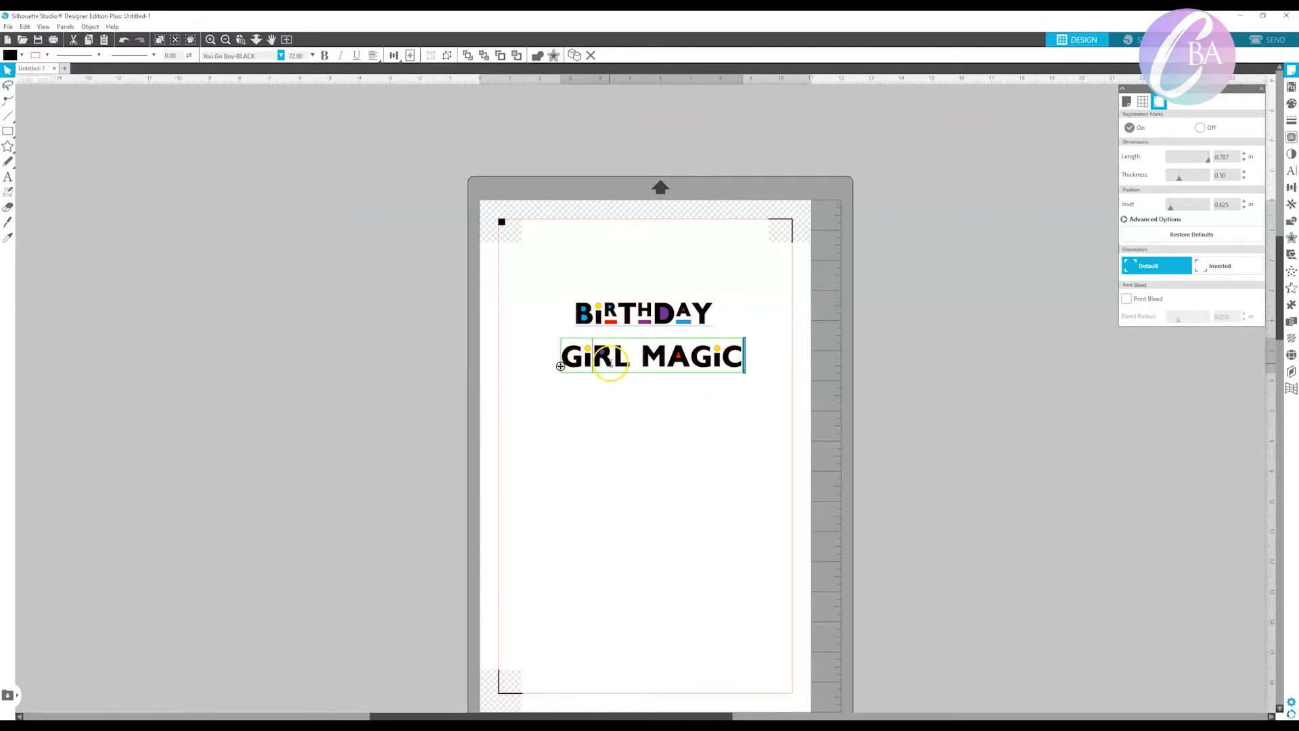
left_click_drag(606, 365, 598, 366)
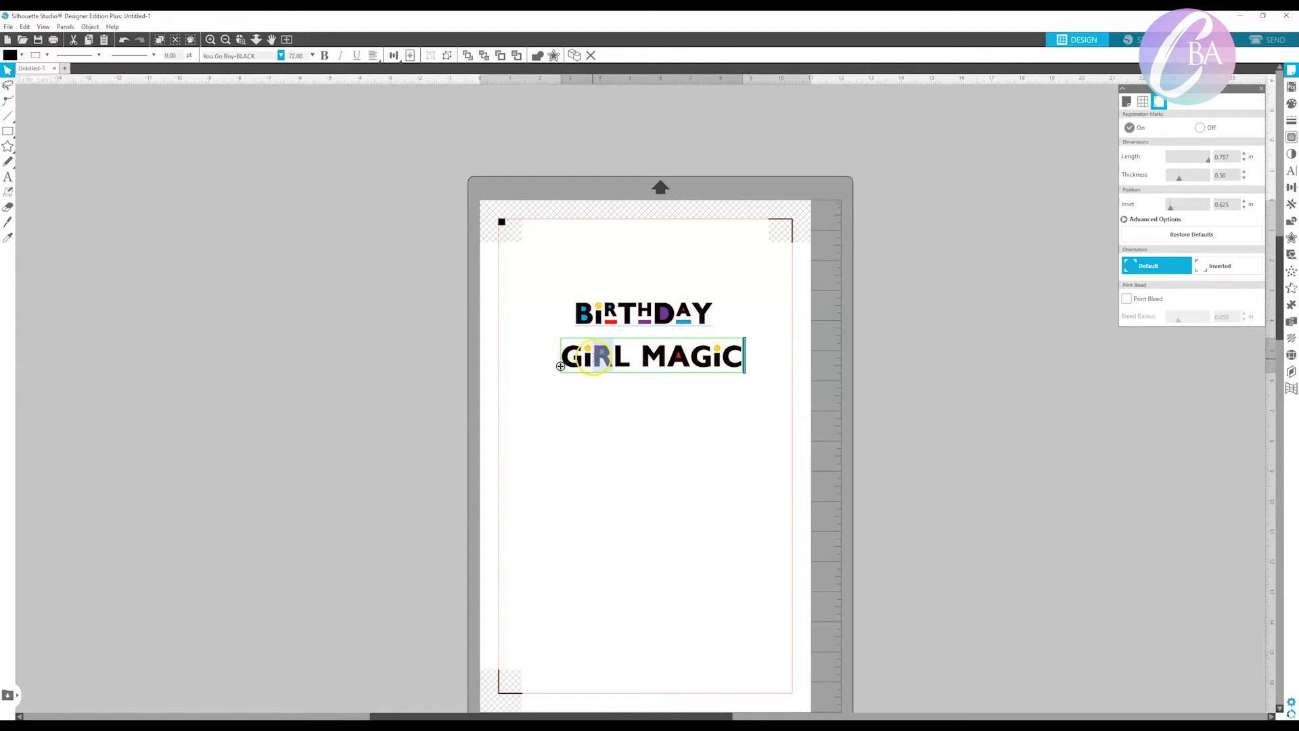
type("r")
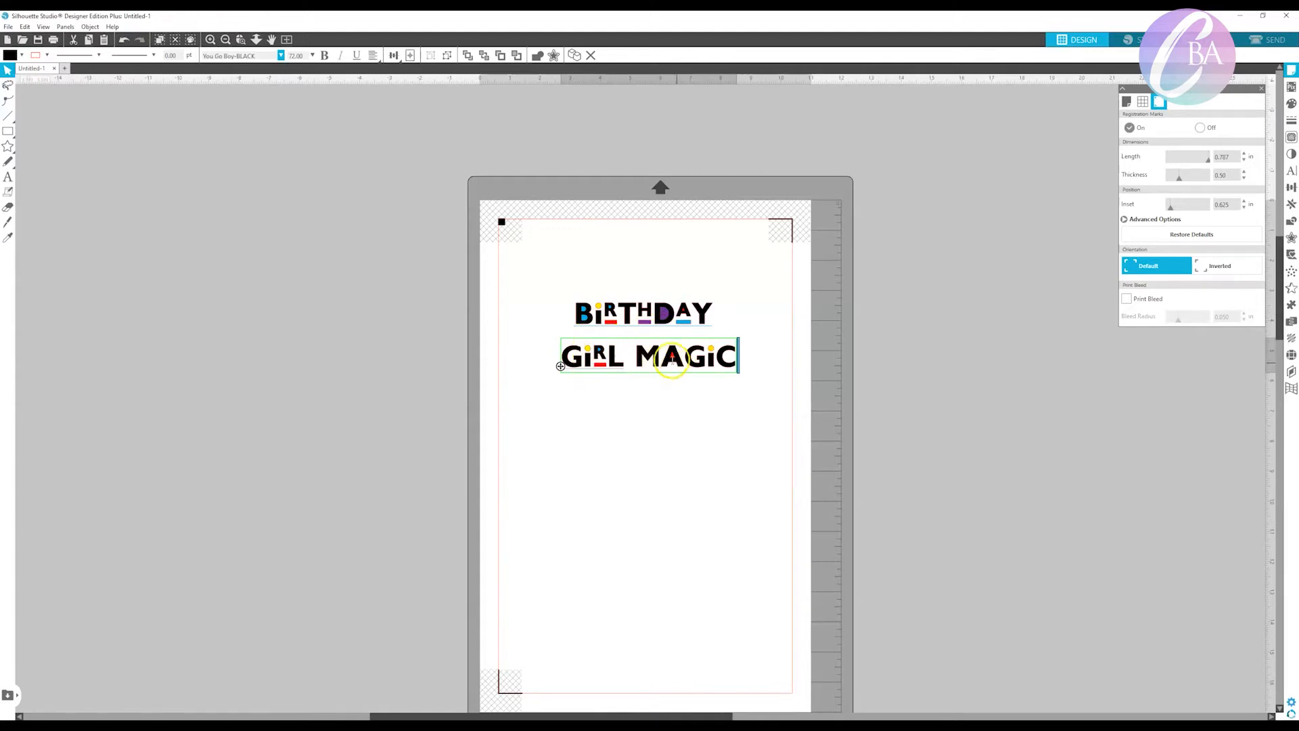
left_click_drag(659, 358, 683, 363)
type("a")
left_click_drag(709, 359, 728, 364)
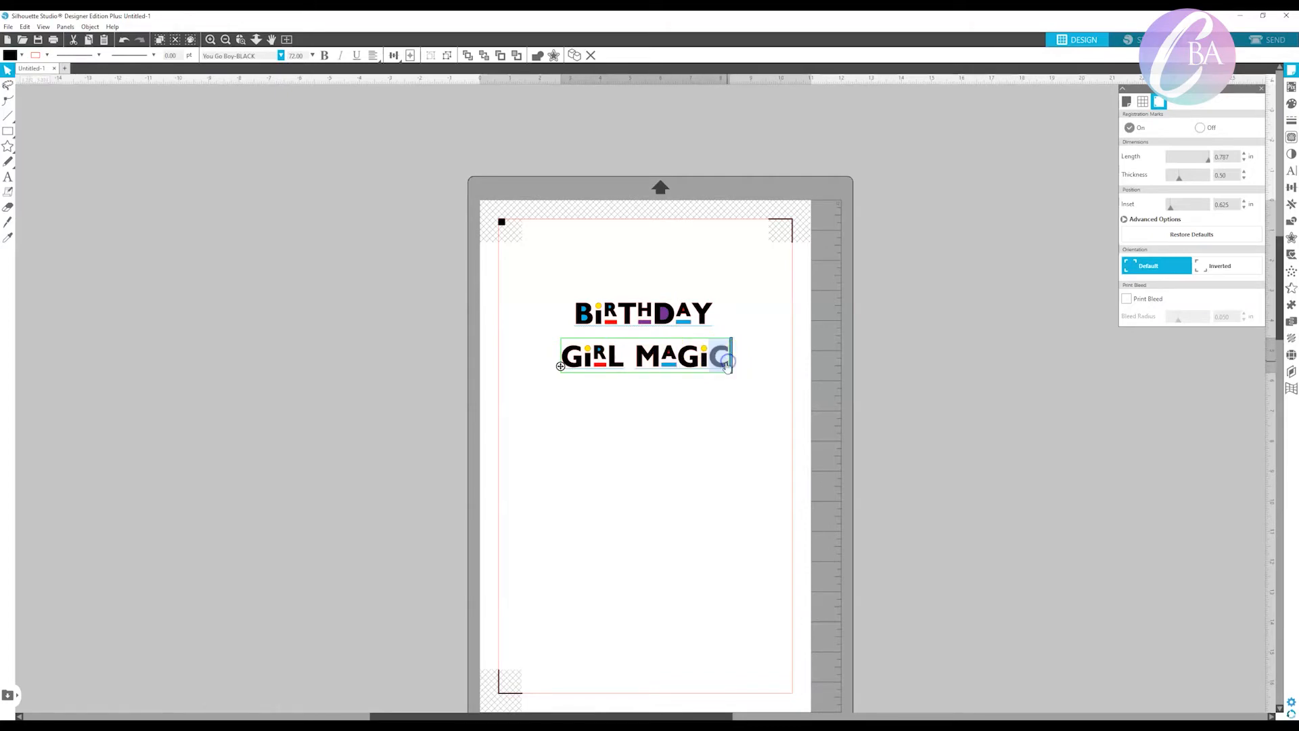
type("c")
left_click(717, 389)
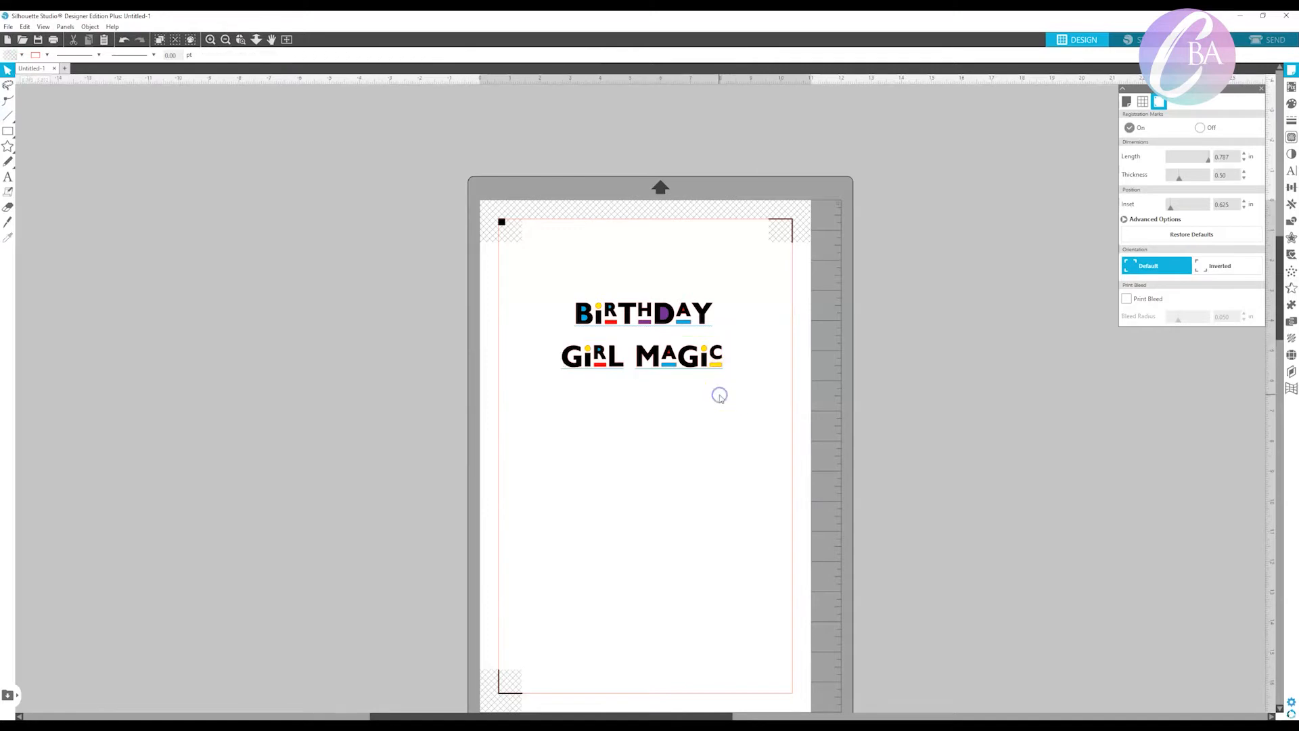
Add a "<" text below GIRL MAGIC and set it in the You Go Boy-BLACK font to make a triangle row.
left_click(8, 180)
left_click(585, 430)
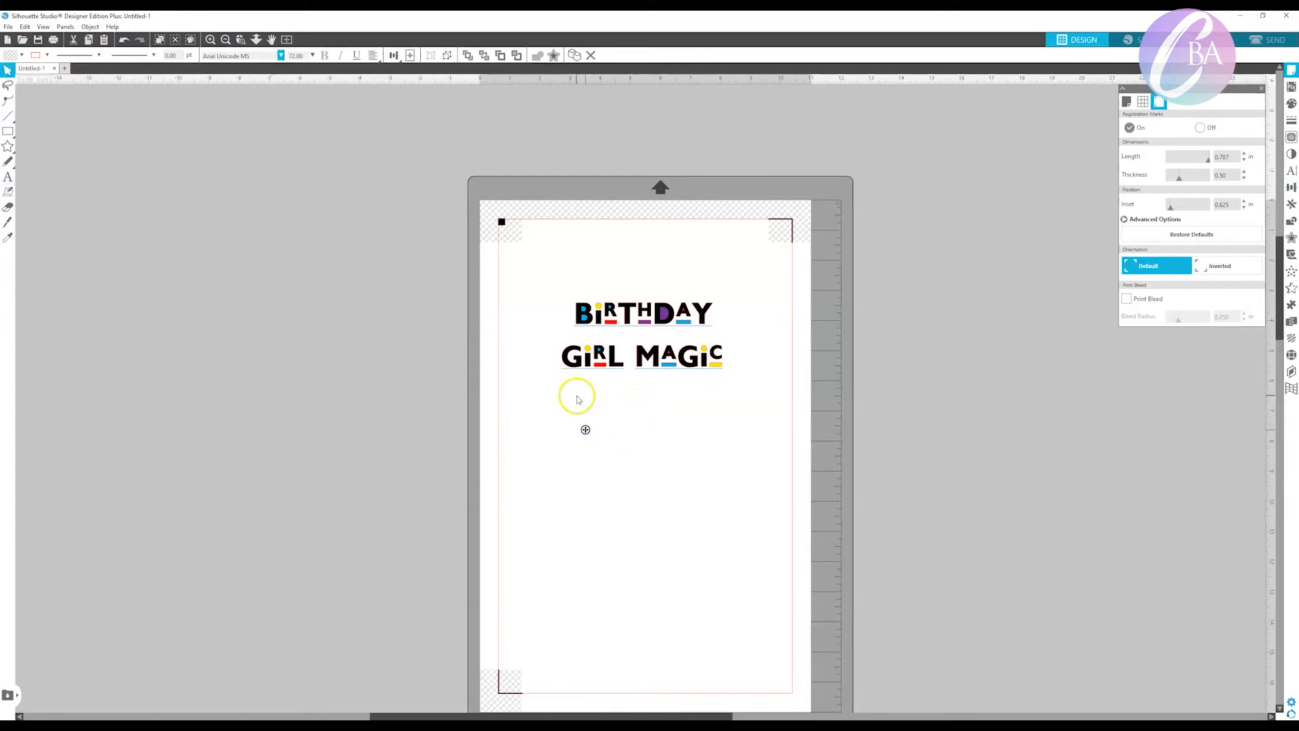
type("<")
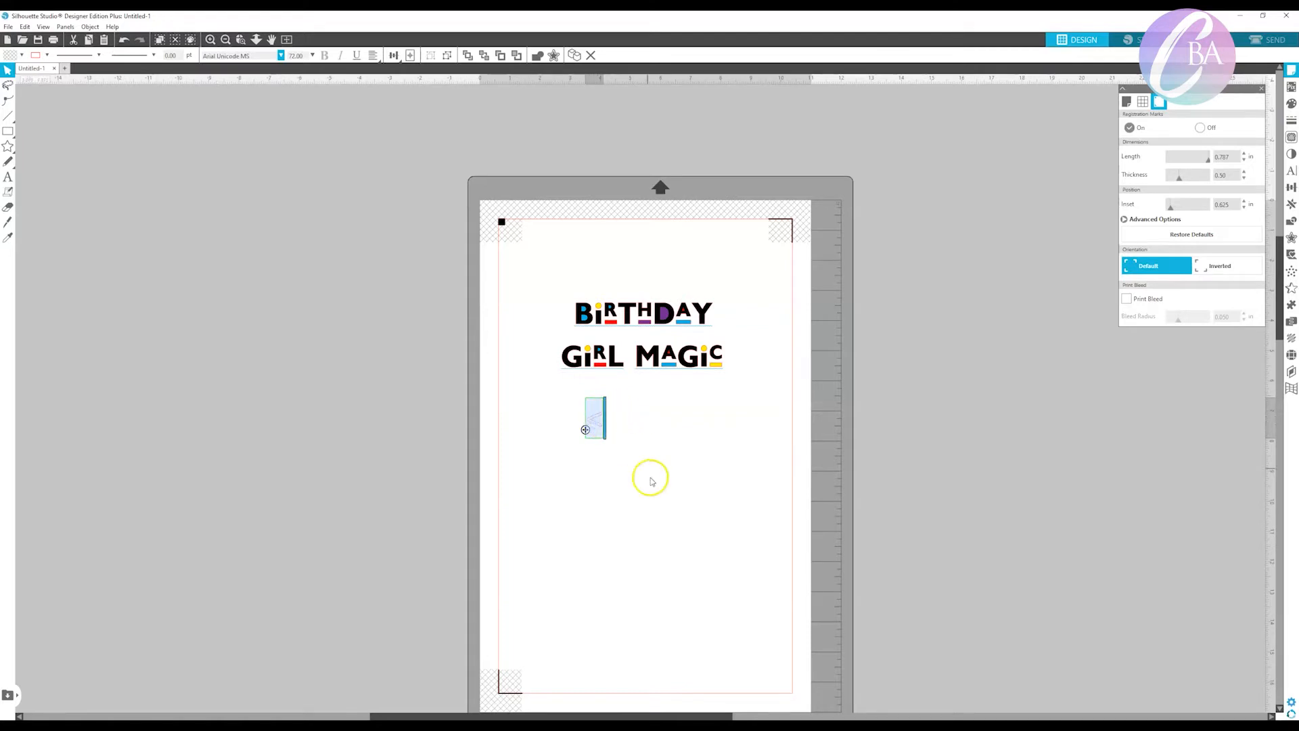
left_click(280, 54)
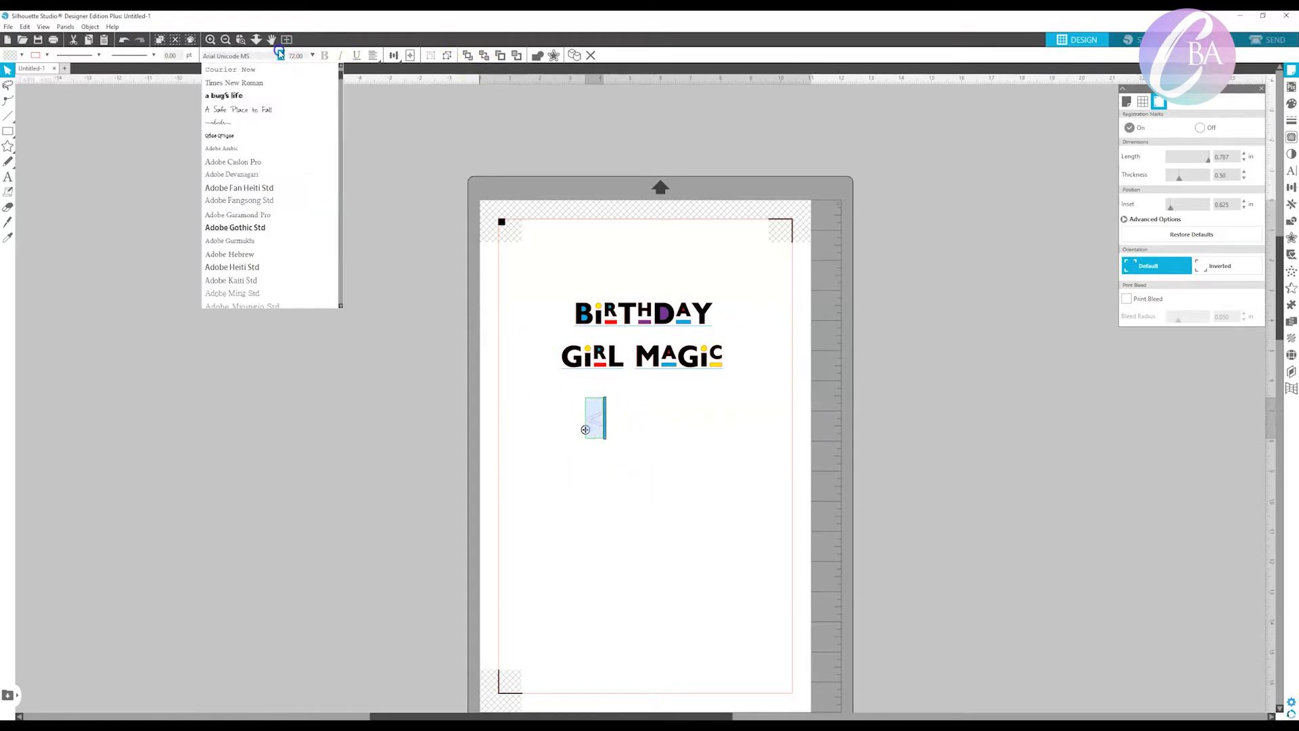
scroll(350, 158, "up", 2)
left_click_drag(340, 276, 332, 302)
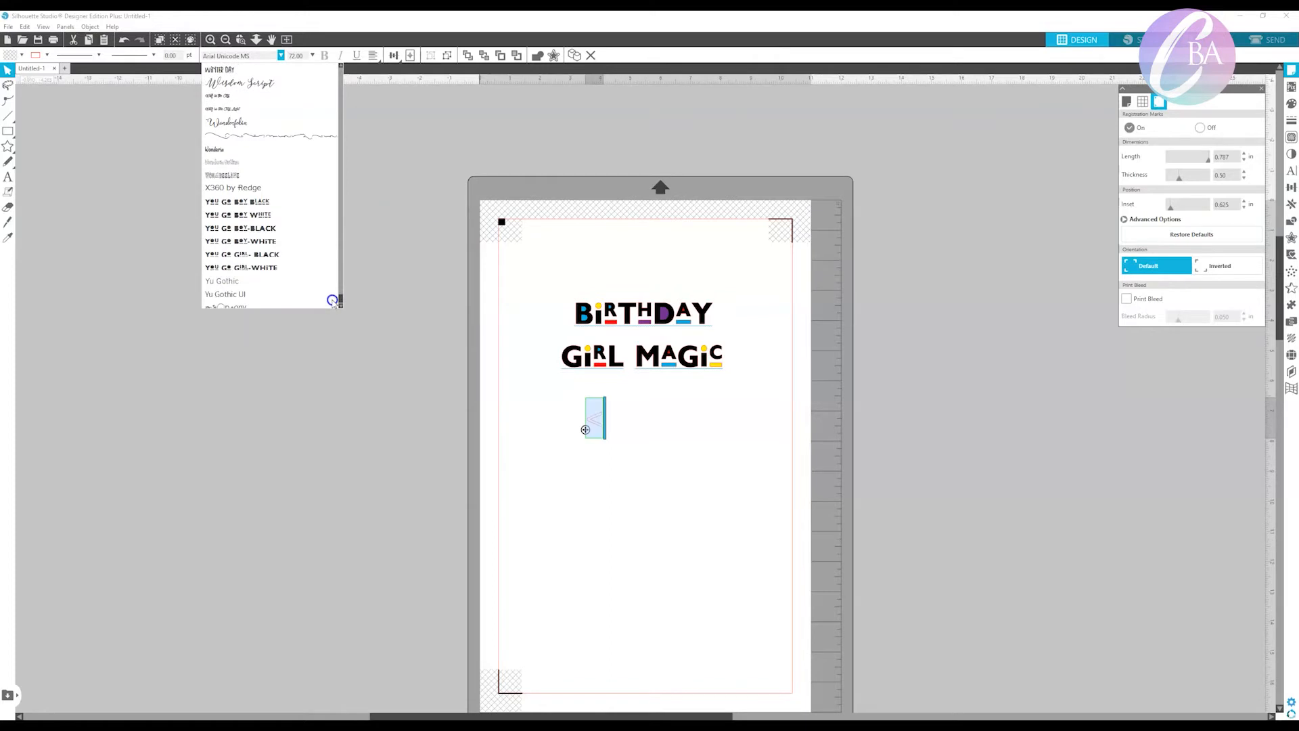
left_click(284, 229)
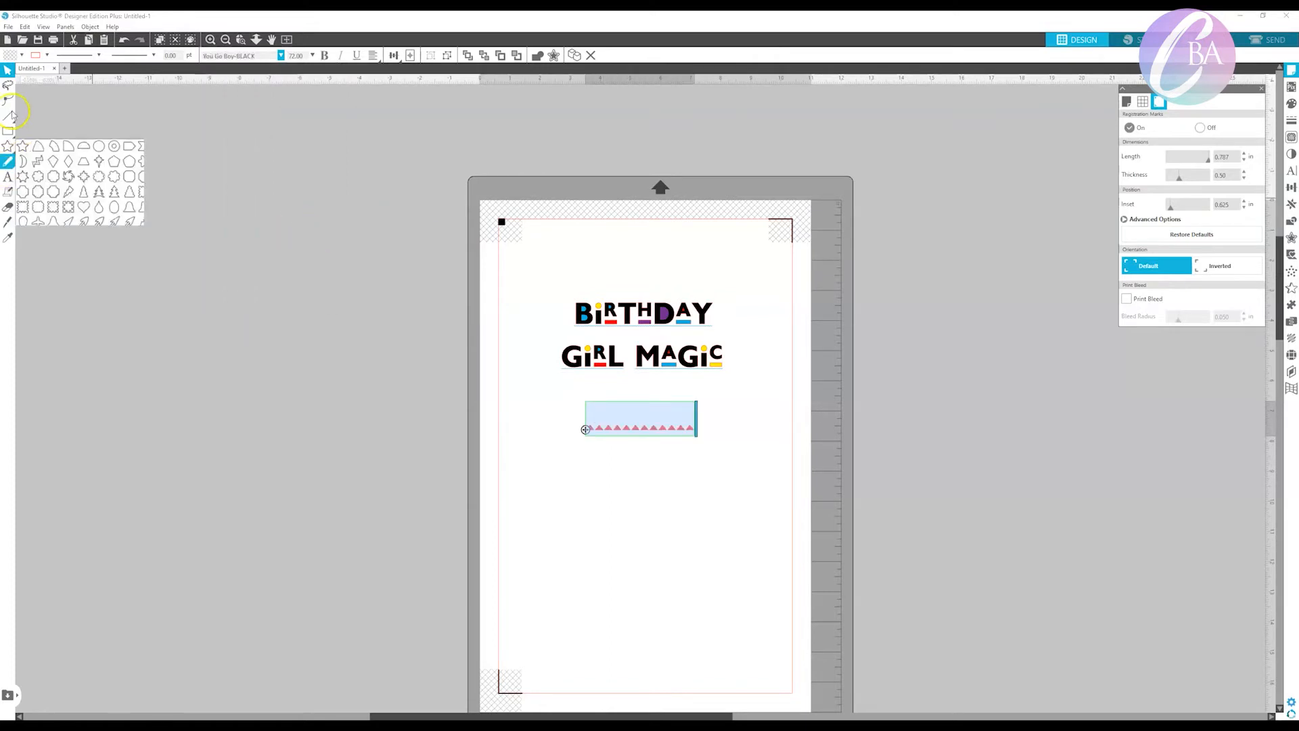
left_click(661, 528)
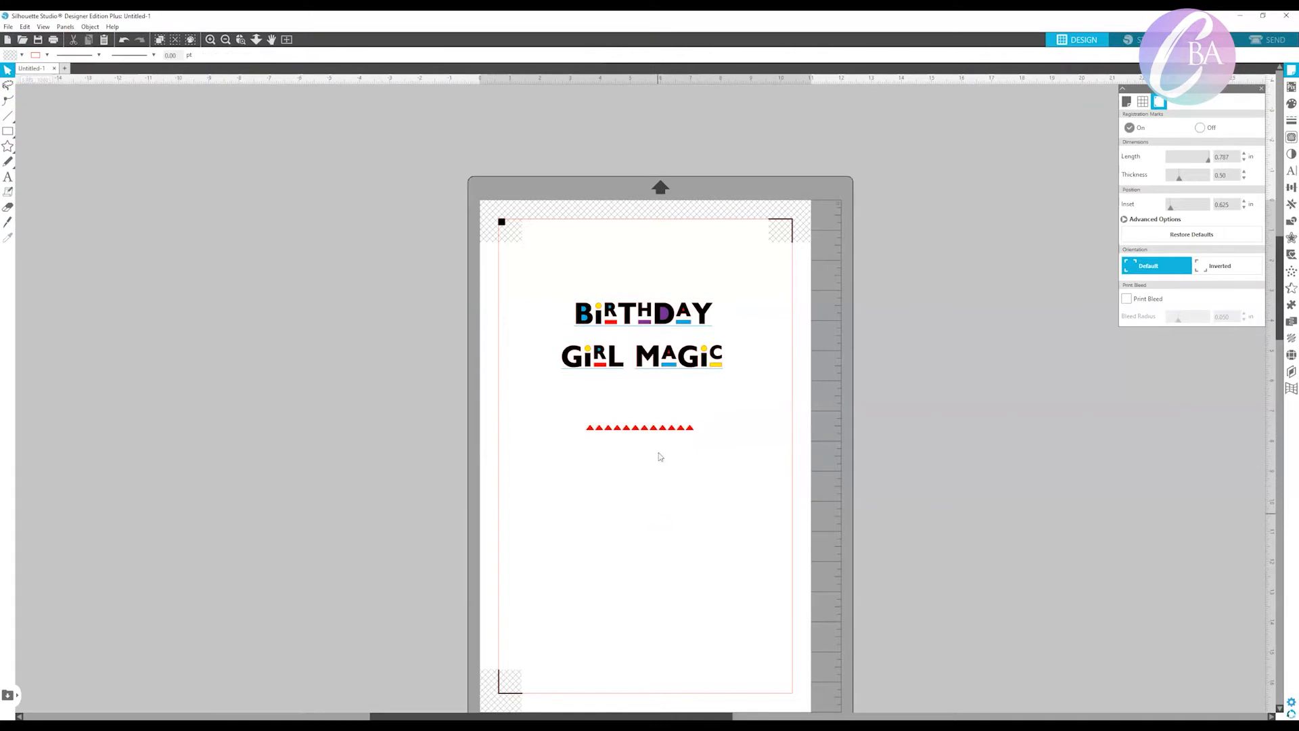
Move the red triangle row directly beneath GIRL MAGIC and enlarge it to match that text's width.
left_click_drag(660, 433, 639, 384)
left_click(673, 384)
left_click_drag(678, 395, 709, 387)
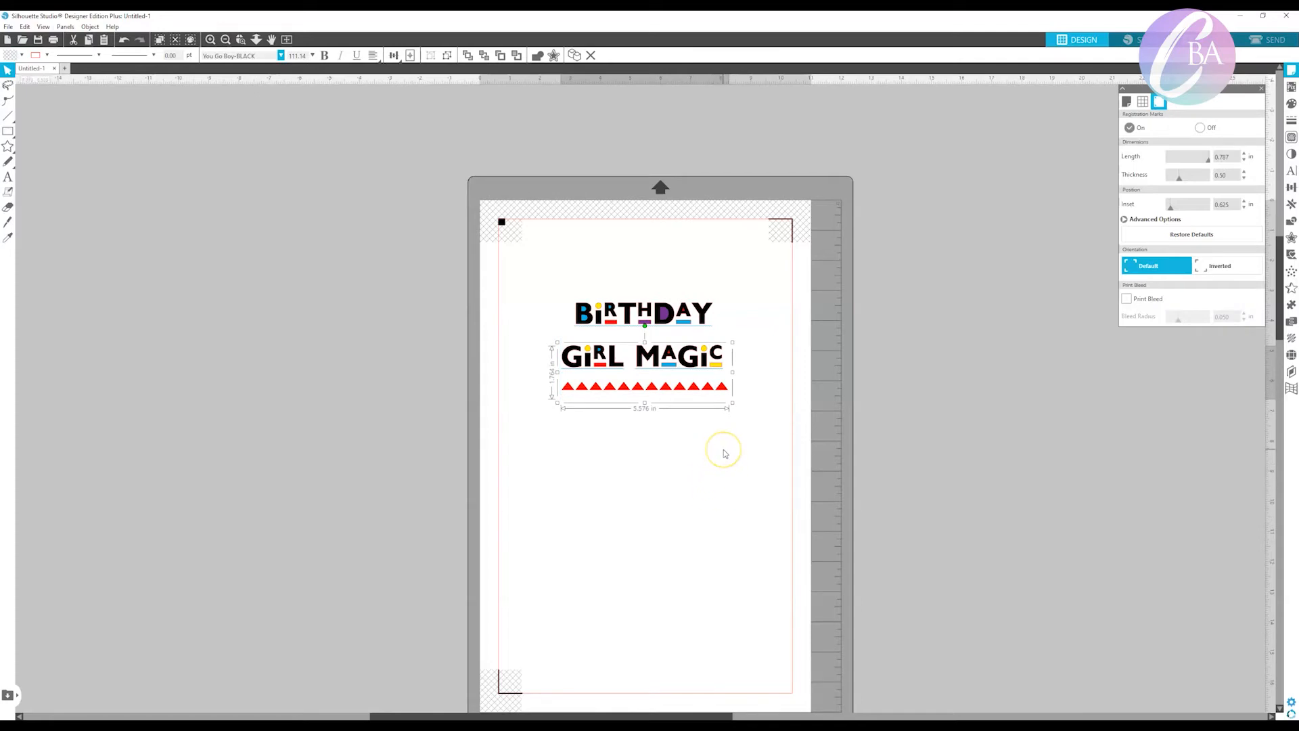
Draw a rectangle about 6.2 by 0.64 in around the triangle row, fill it with blue and send it to the back.
left_click(8, 130)
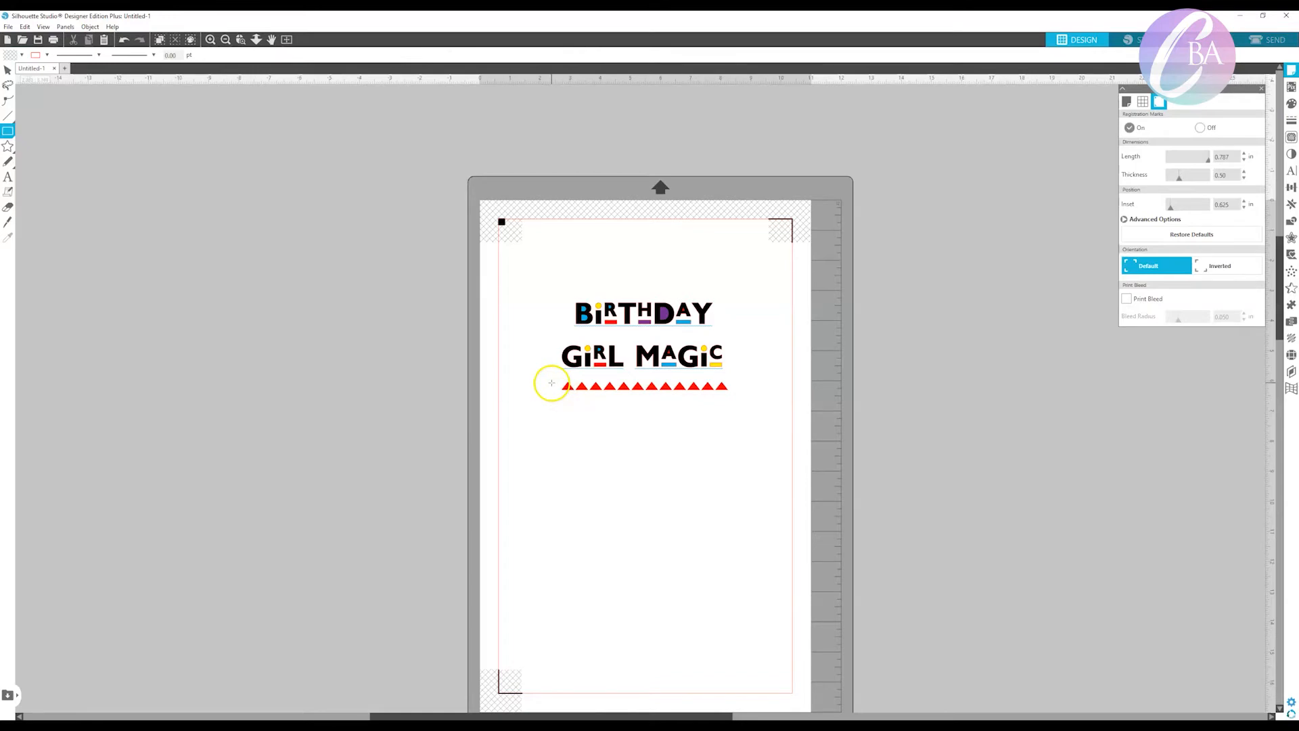
left_click_drag(553, 390, 739, 402)
left_click(23, 57)
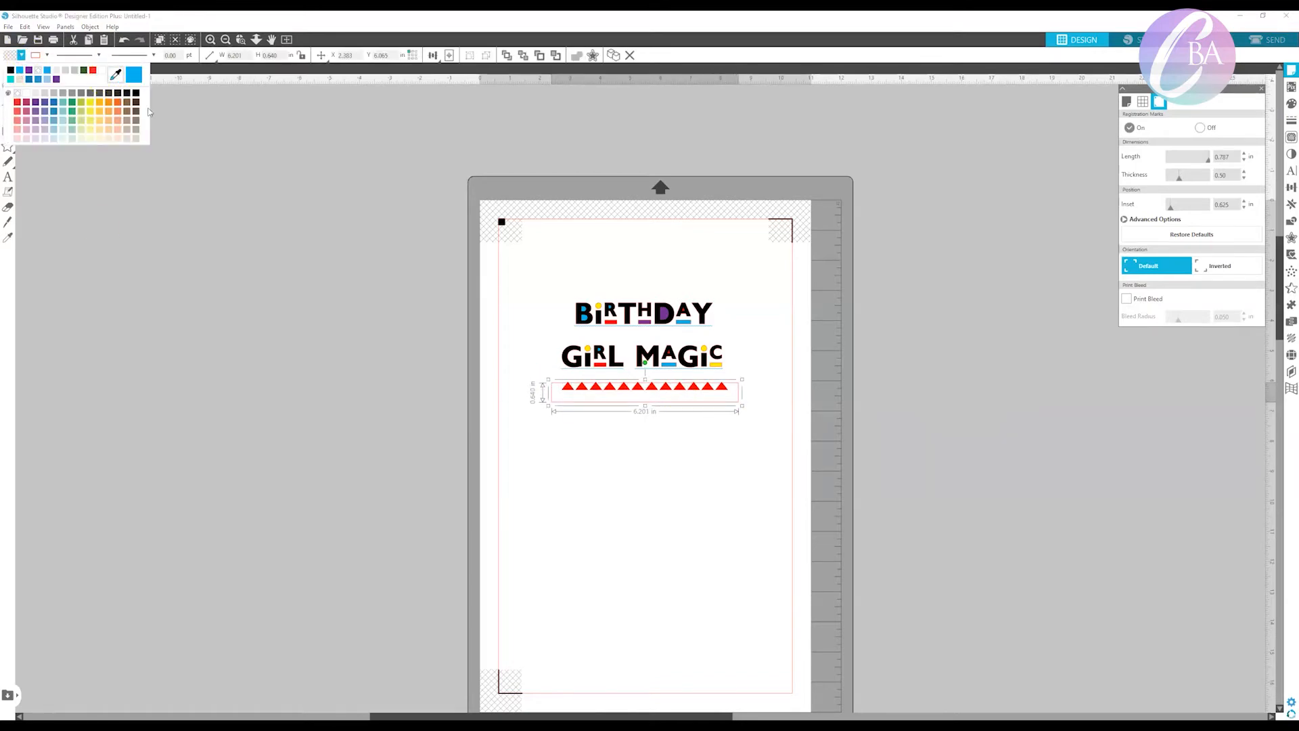
left_click(7, 69)
mouse_move(629, 394)
left_mouse_down()
mouse_move(626, 405)
mouse_move(667, 395)
mouse_move(644, 397)
left_mouse_up()
right_click(629, 399)
left_click(696, 590)
Resize the blue rectangle to about 6.09 by 0.43 in and centre-align it with the triangle row.
left_click_drag(740, 398, 737, 397)
left_click(595, 388)
left_click_drag(558, 403, 547, 406)
left_click_drag(758, 392, 693, 389)
left_click(394, 55)
left_click(407, 71)
left_click(664, 458)
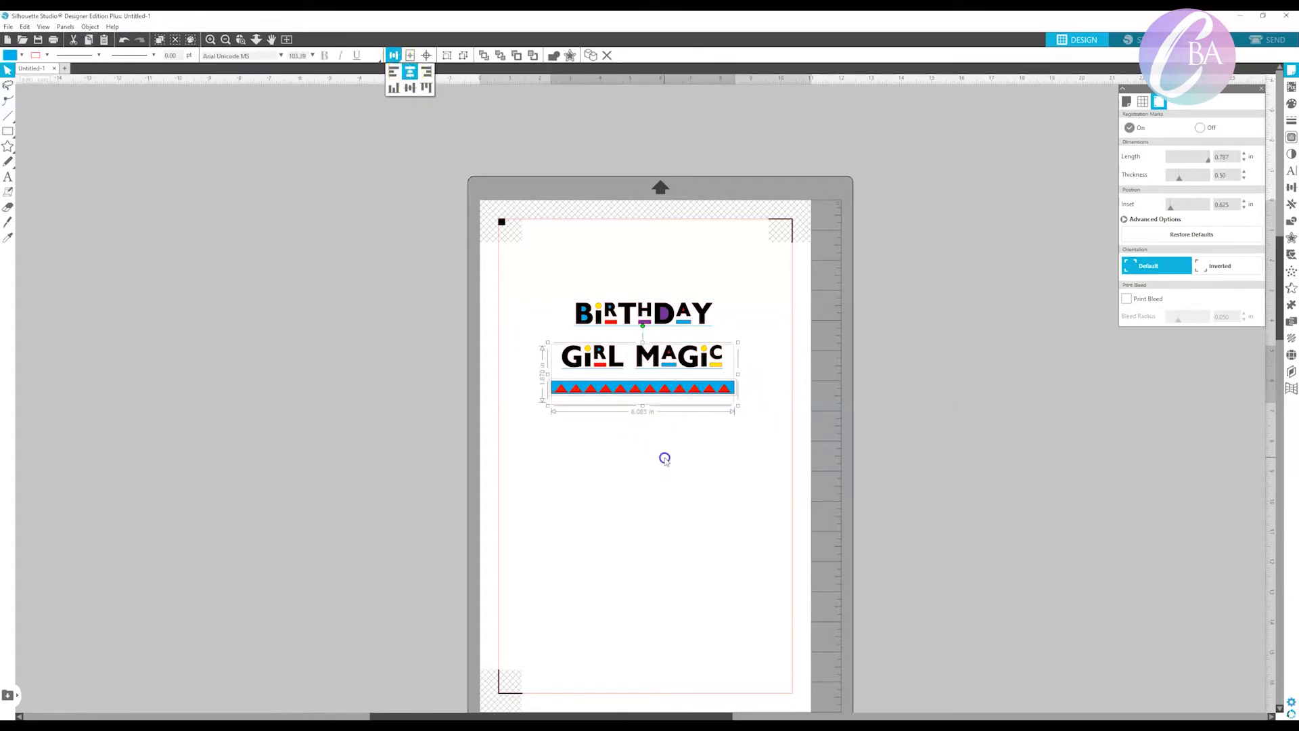
Copy the triangle band to just above BIRTHDAY and replace the copy's characters with a row of yellow downward-pointing triangles.
left_click(589, 391)
left_click(7, 237)
left_click_drag(727, 391, 724, 291)
double_click(723, 292)
key("ctrl+a")
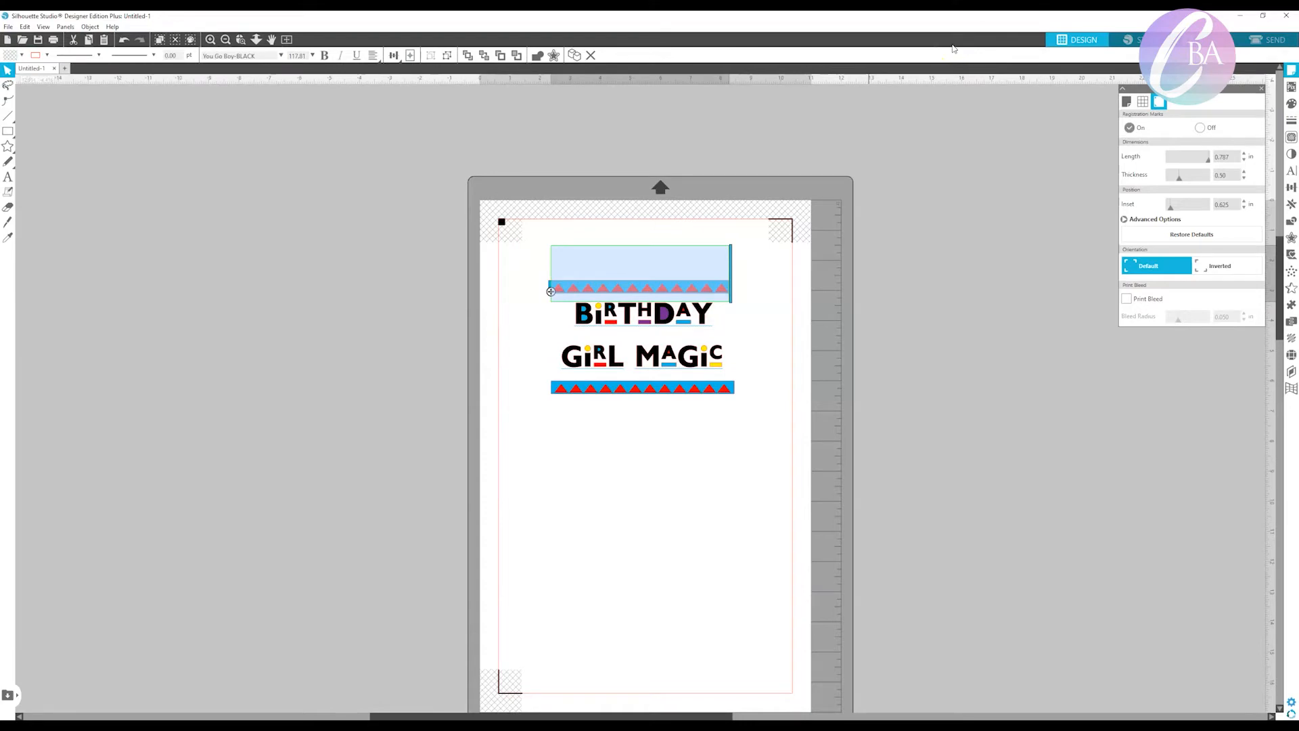
type("▼▼▼▼▼▼▼▼▼▼▼▼")
left_click(770, 460)
Fill the upper band's rectangle with the purple picked from the letter D in BIRTHDAY.
left_click(732, 299)
left_click(742, 303)
left_click(730, 291)
left_click(21, 56)
left_click(125, 72)
left_click(665, 315)
Fill the upper band's rectangle with the blue picked from the lower band.
left_click(22, 55)
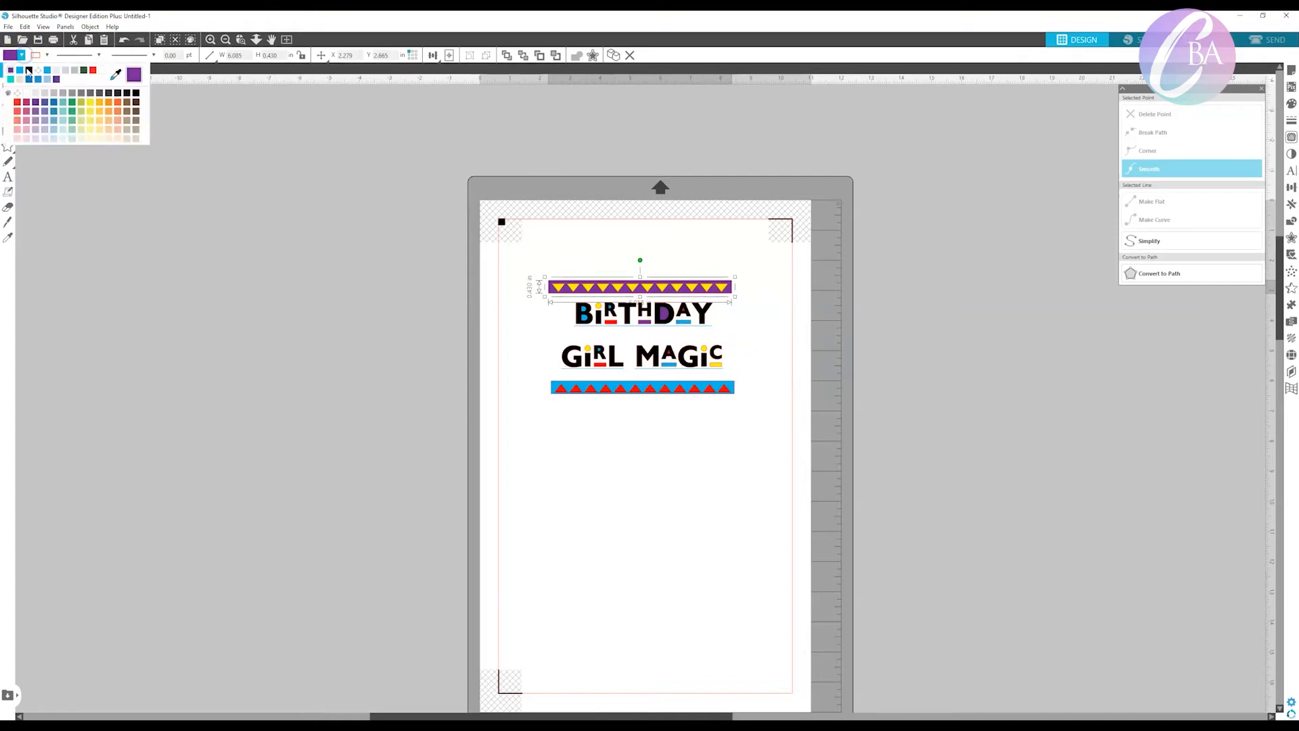
left_click(124, 72)
left_click(730, 385)
Fill the lower band's rectangle with purple and nudge its red triangles slightly up.
left_click(743, 371)
left_click(731, 383)
left_click(21, 54)
left_click(100, 111)
left_click(304, 238)
left_click(636, 390)
key("Up")
key("Up")
Group the upper band's triangles with their blue rectangle, and the lower band's triangles with their purple rectangle.
left_click(616, 291)
left_click(715, 287, "shift")
right_click(706, 284)
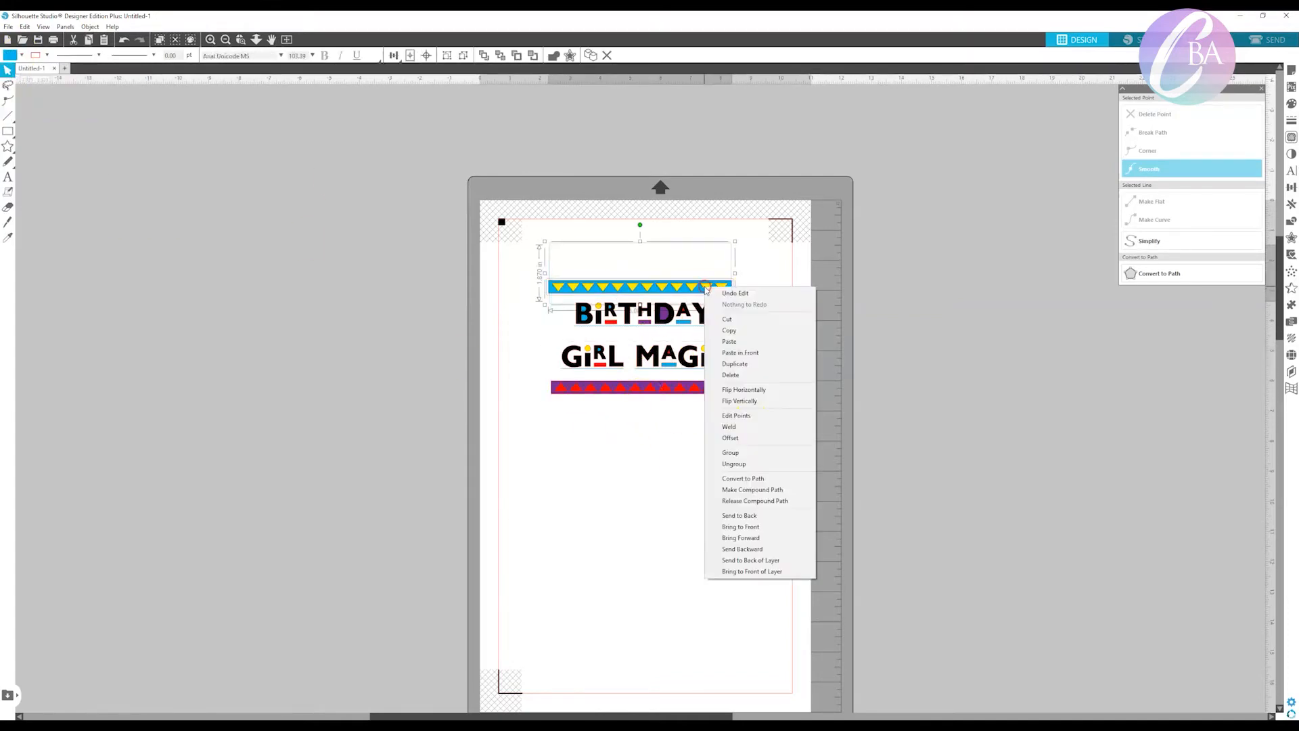
left_click(752, 453)
left_click_drag(745, 406, 686, 390)
right_click(686, 390)
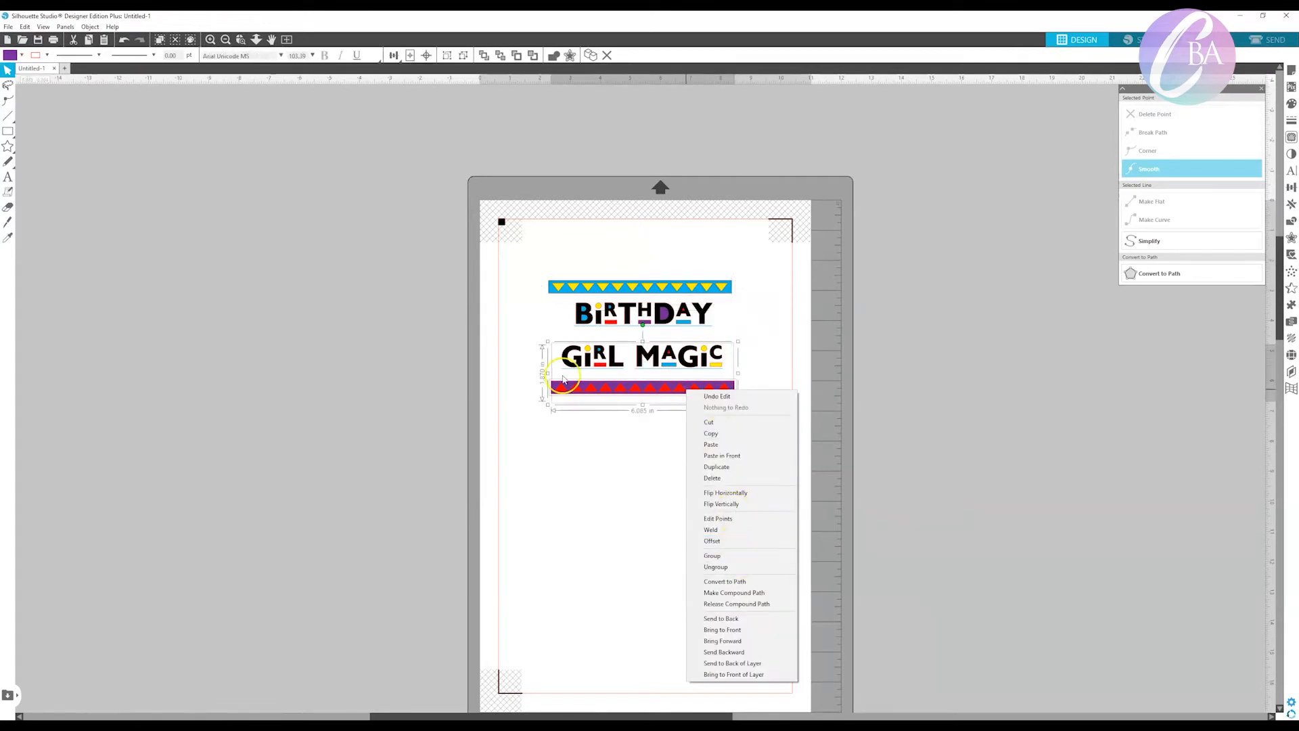
left_click(721, 554)
Centre-align the upper band's triangles on the blue rectangle and group the pieces of each band again.
left_click(519, 387)
left_click(590, 287)
right_click(591, 287)
left_click(641, 453)
left_click(393, 55)
left_click(409, 74)
right_click(585, 283)
left_click(614, 448)
left_click_drag(711, 417, 747, 382)
right_click(691, 390)
left_click(737, 553)
Reposition GIRL MAGIC above the lower band and enlarge BIRTHDAY to fill the band width between the upper band and GIRL MAGIC.
left_click(569, 370)
left_click_drag(681, 370, 668, 377)
left_click(680, 316)
left_click_drag(717, 334, 754, 345)
left_click_drag(687, 320, 664, 336)
mouse_move(733, 309)
left_mouse_down()
mouse_move(713, 296)
mouse_move(714, 311)
left_mouse_up()
Centre-align both text lines and both bands, enlarge them together to about 8.6 in wide and move them lower on the page.
key("ctrl+a")
left_click(393, 55)
left_click(410, 72)
left_click(774, 434)
key("ctrl+a")
left_click_drag(737, 405, 786, 442)
left_click_drag(724, 434, 707, 467)
left_click(708, 533)
Merge the clipart file of the curly-haired girl with red bows into the design.
left_click(9, 27)
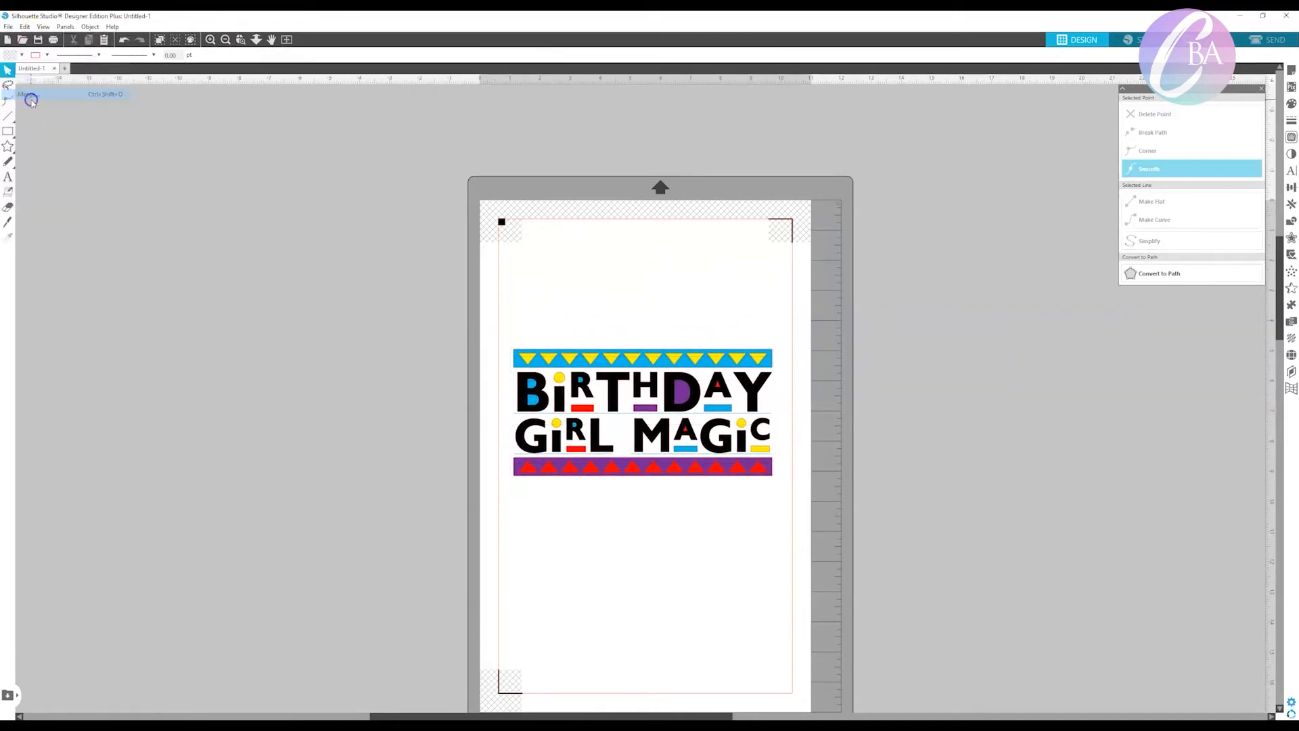
left_click(27, 92)
left_click(190, 137)
left_click(523, 380)
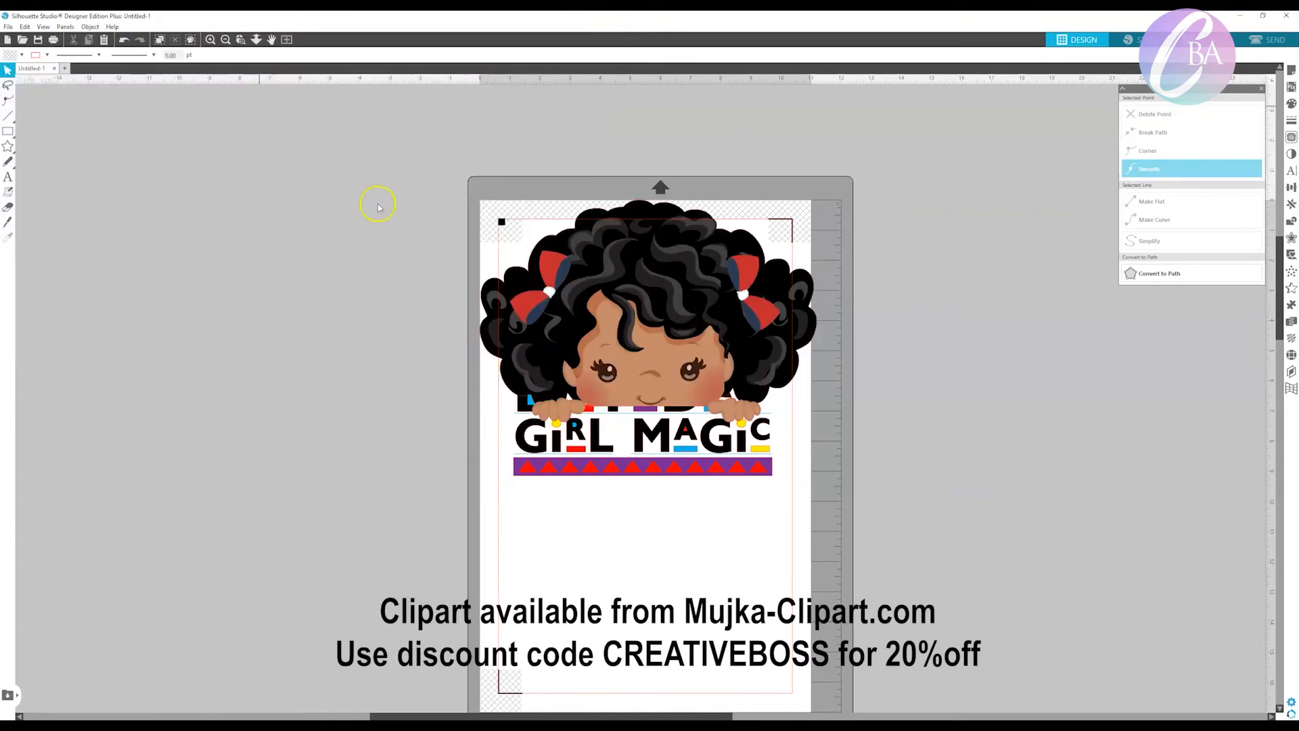
Move the girl clipart below the text design and scale it down to about 7.85 in wide.
left_click(588, 456)
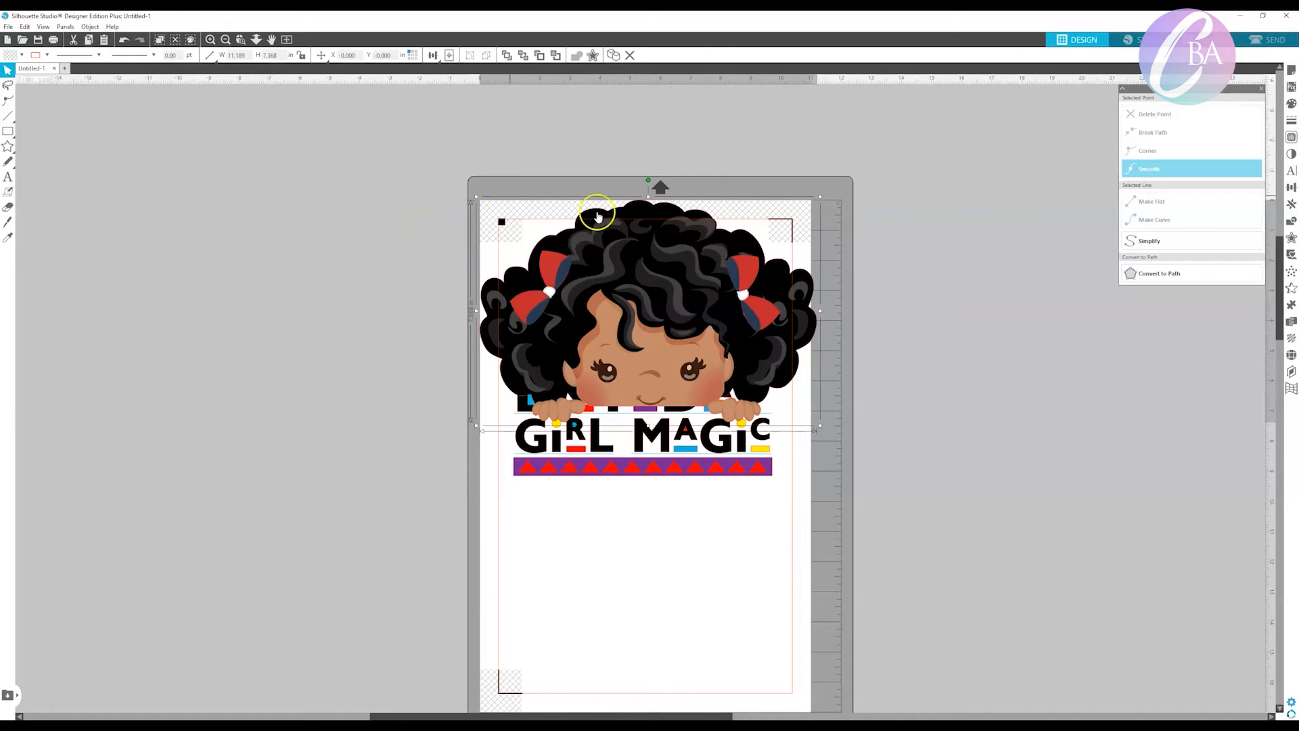
left_click_drag(598, 216, 588, 447)
left_click_drag(809, 657, 703, 601)
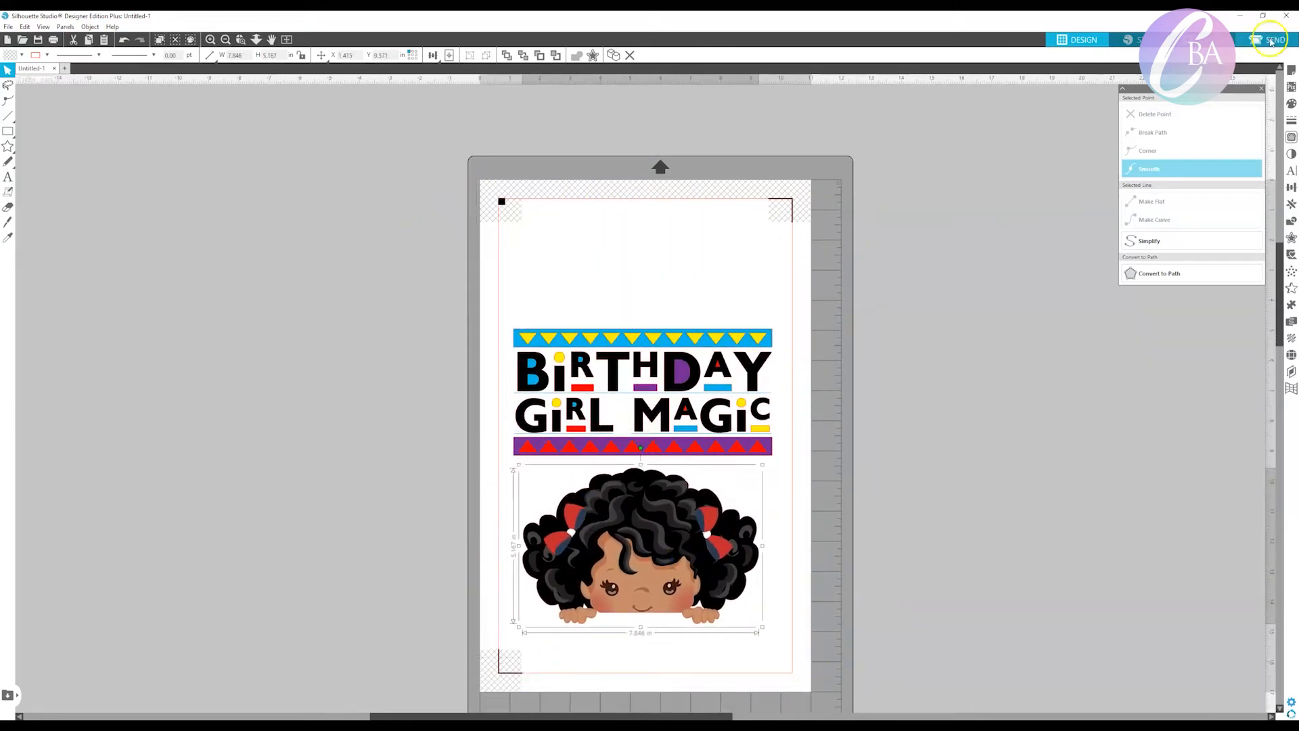
Place the girl clipart with her hands over the upper band and centre-align the whole design near the middle of the page.
left_click(1267, 39)
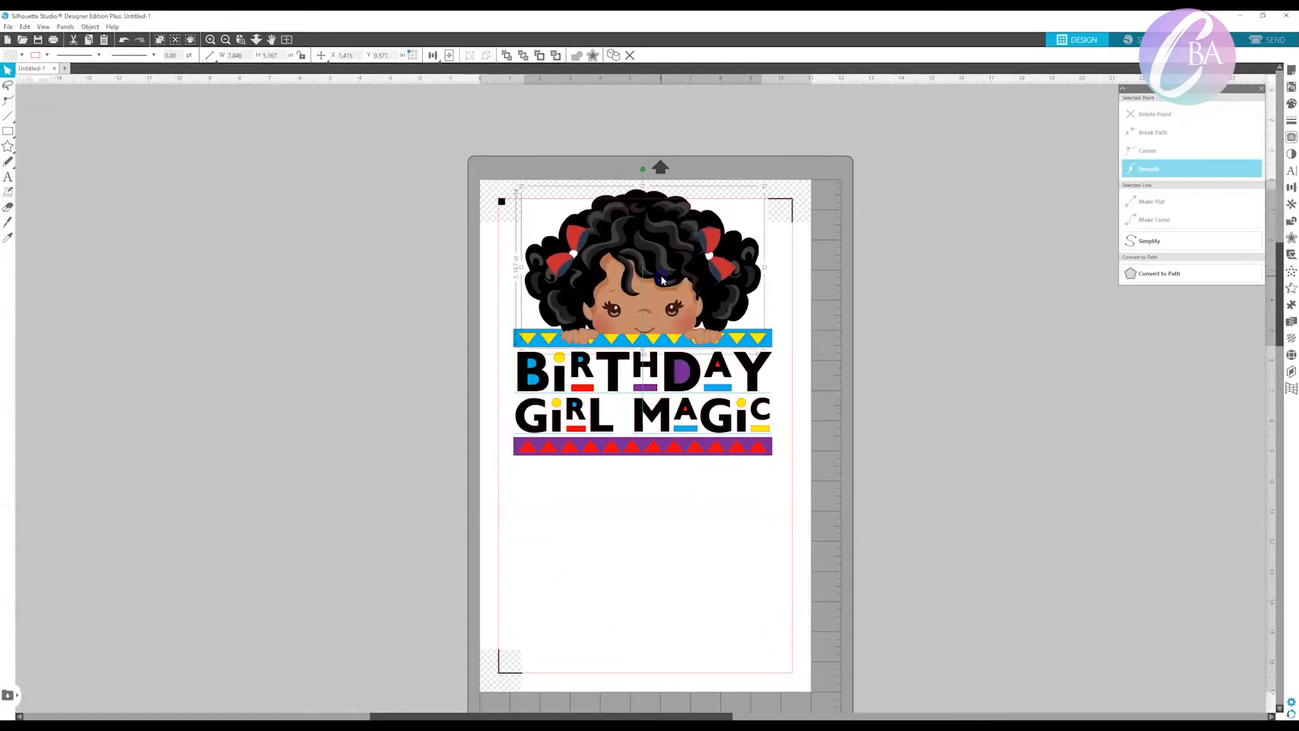
left_click_drag(587, 295, 631, 398)
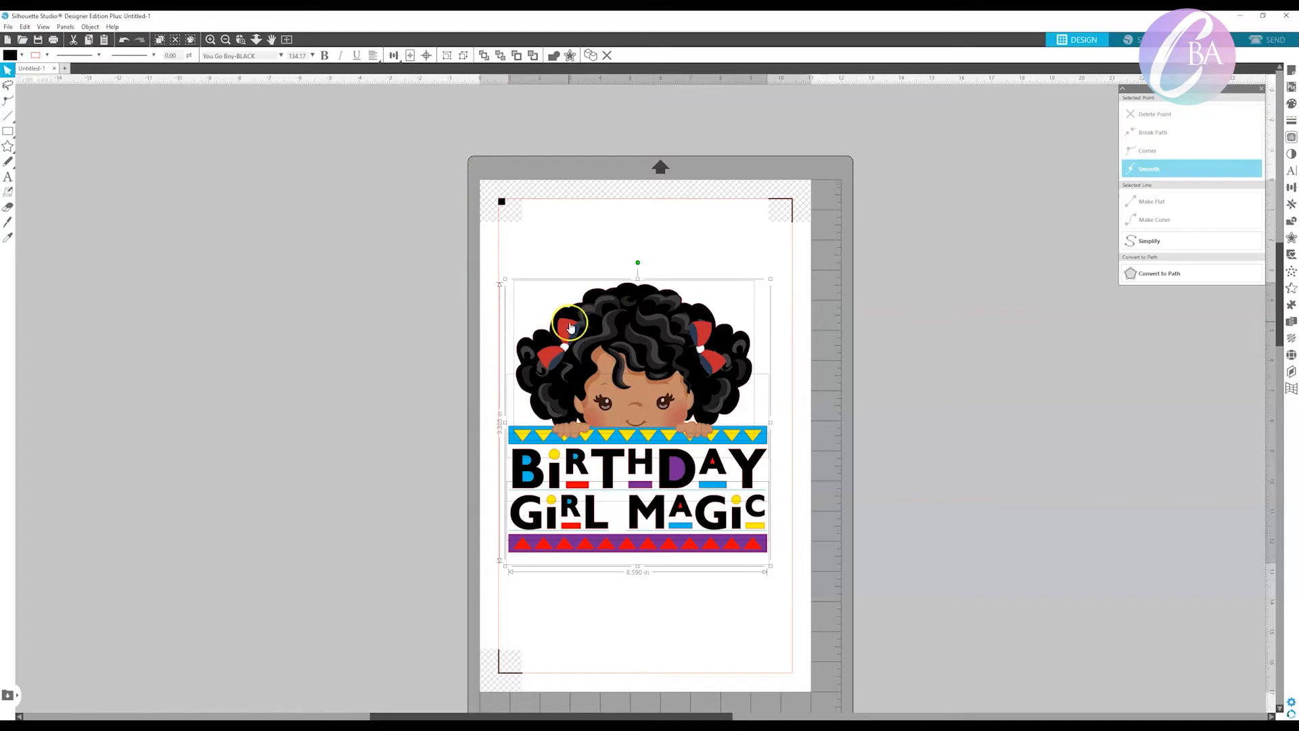
left_click(410, 74)
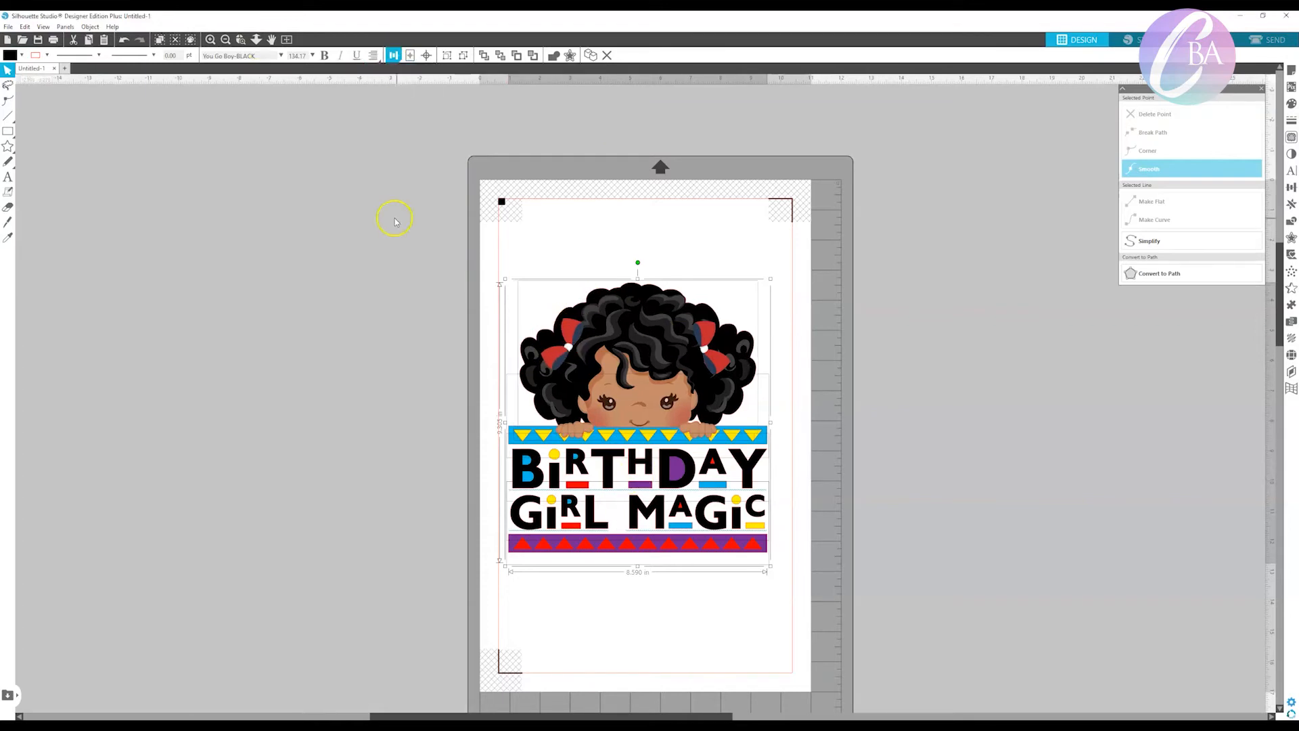
left_click_drag(649, 410, 653, 396)
Move the girl clipart up clear of the upper band and select a trace area around it.
left_click(673, 313)
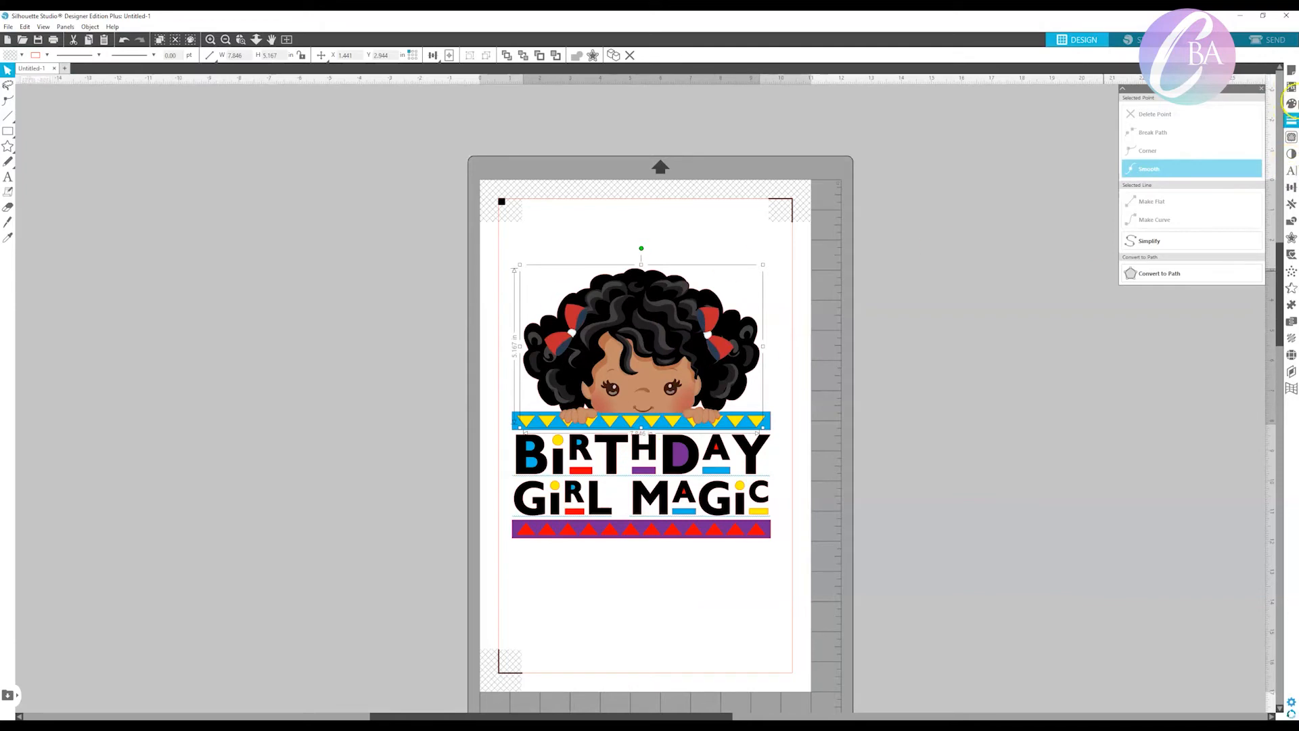
left_click(1292, 138)
left_click(1191, 130)
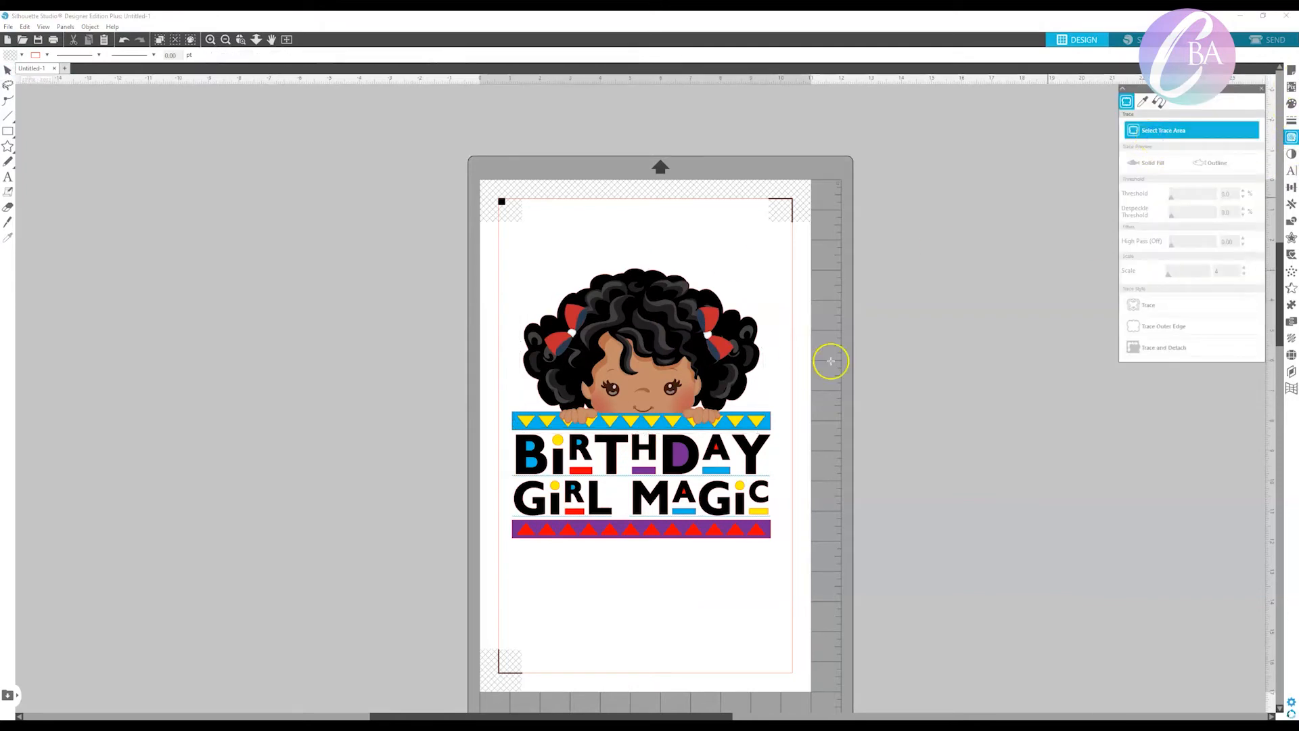
left_click(3, 73)
left_click_drag(731, 338, 729, 291)
left_click(1074, 320)
left_click(1135, 133)
mouse_move(842, 391)
left_mouse_down()
mouse_move(435, 255)
mouse_move(411, 196)
left_mouse_up()
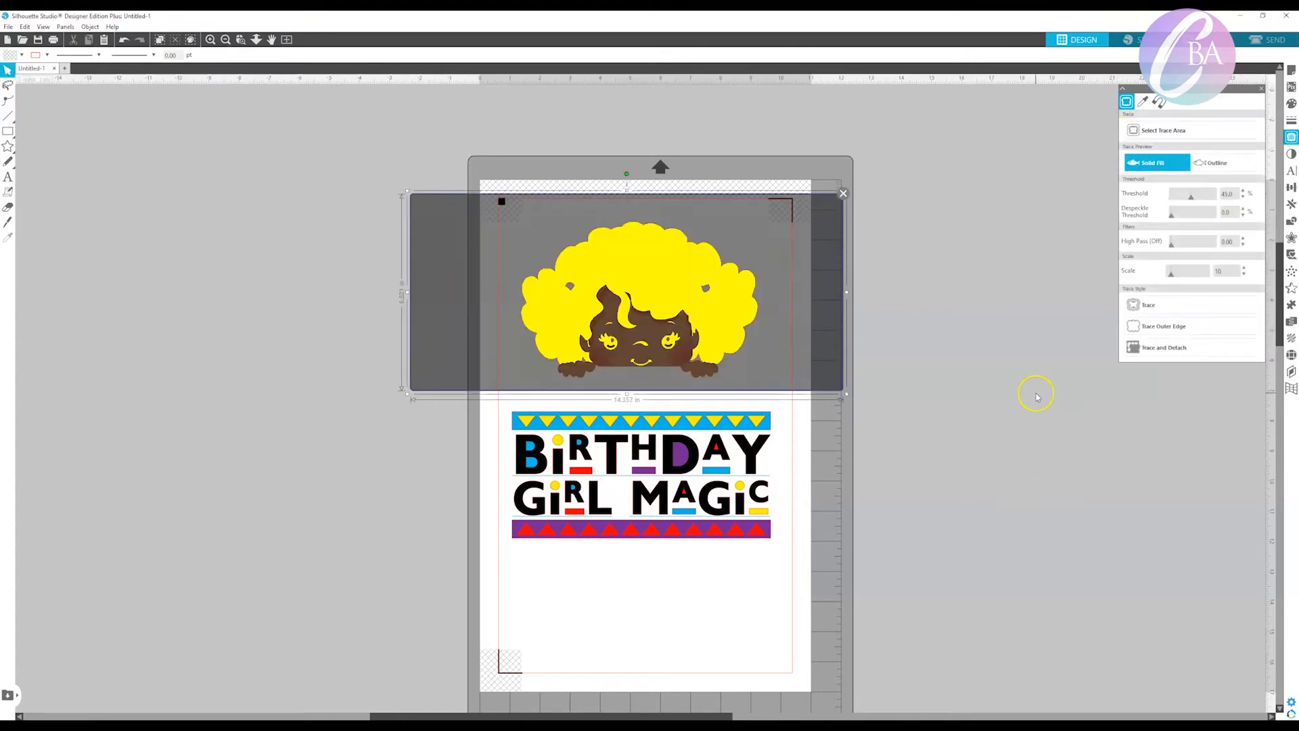
Trace the clipart's outer edge with a threshold of 100%, and check the outline by moving the artwork aside and undoing that move.
left_click_drag(1193, 201, 1225, 202)
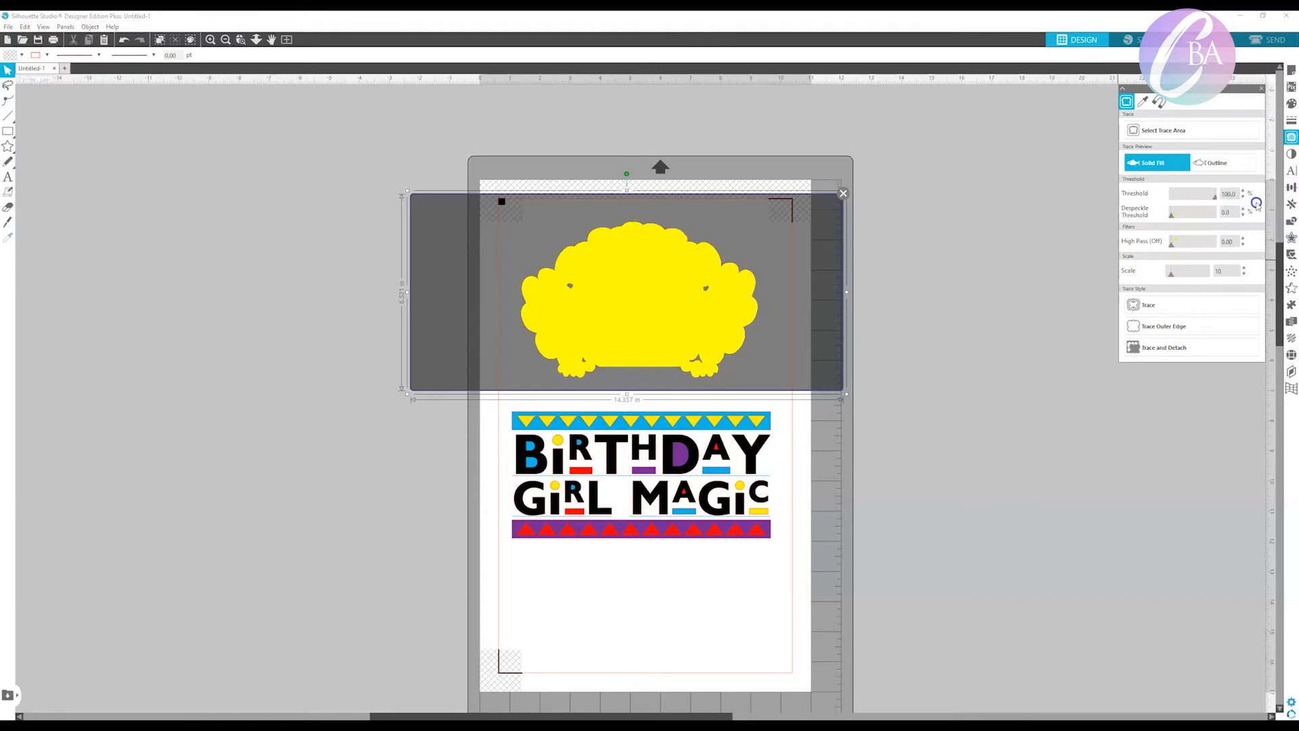
left_click(1171, 333)
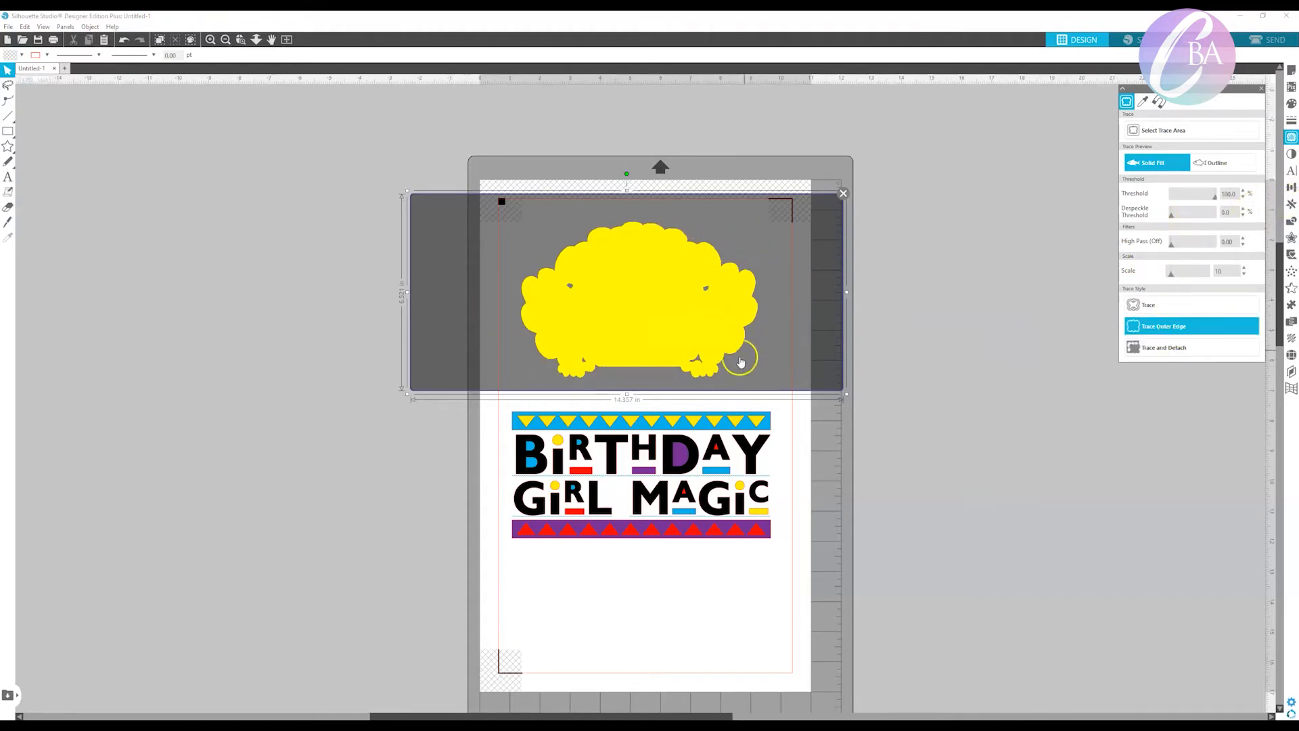
left_click(1179, 328)
left_click(966, 362)
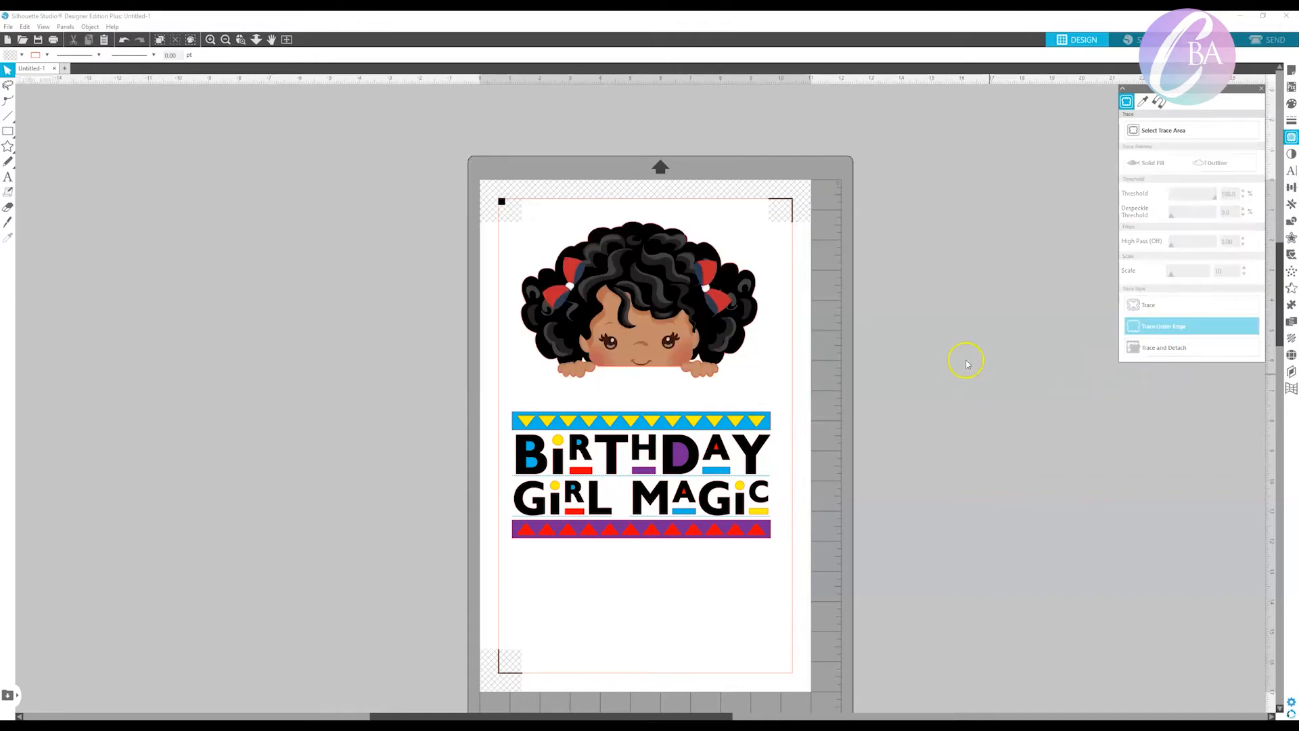
left_click_drag(703, 370, 924, 410)
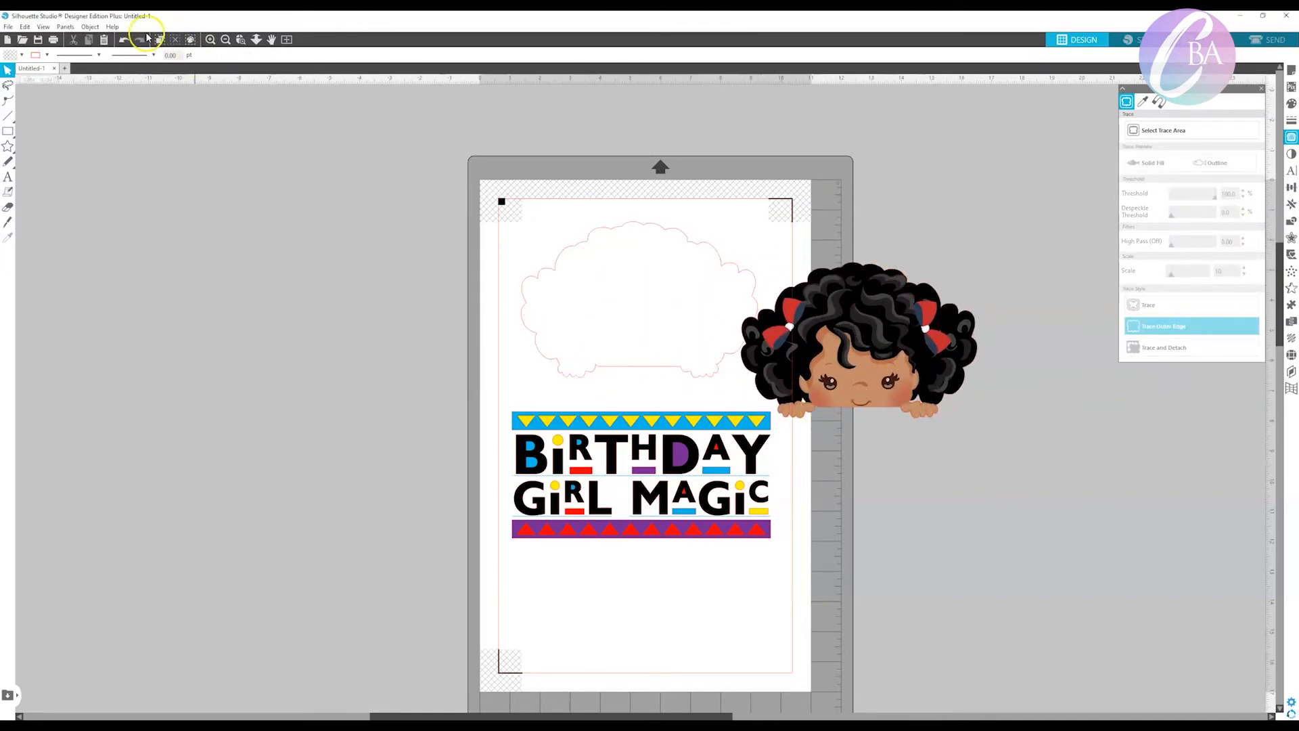
left_click(125, 39)
Move the clipart and its traced outline back onto the upper band, then centre-align the whole design and shift it slightly up.
left_click_drag(856, 353, 594, 242)
left_click_drag(634, 290, 636, 331)
left_click_drag(772, 512, 502, 293)
mouse_move(393, 55)
left_click(410, 88)
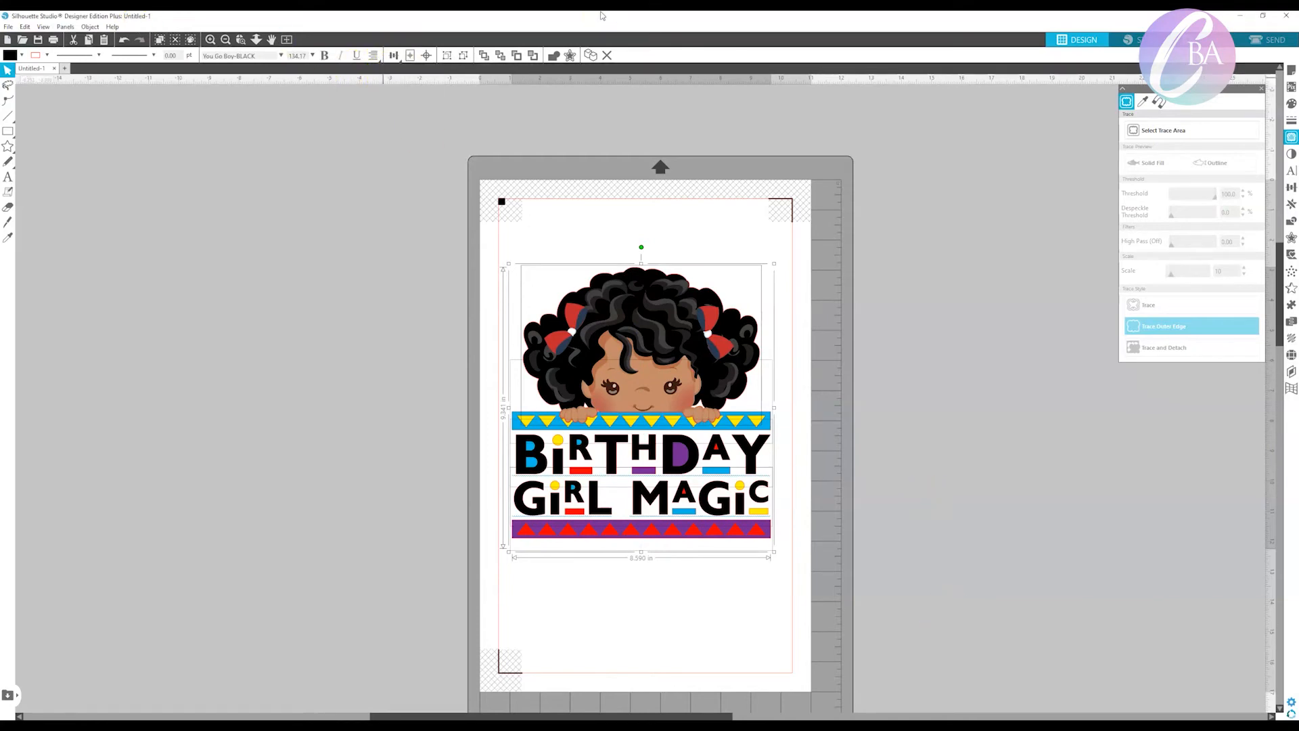
left_click_drag(655, 375, 655, 361)
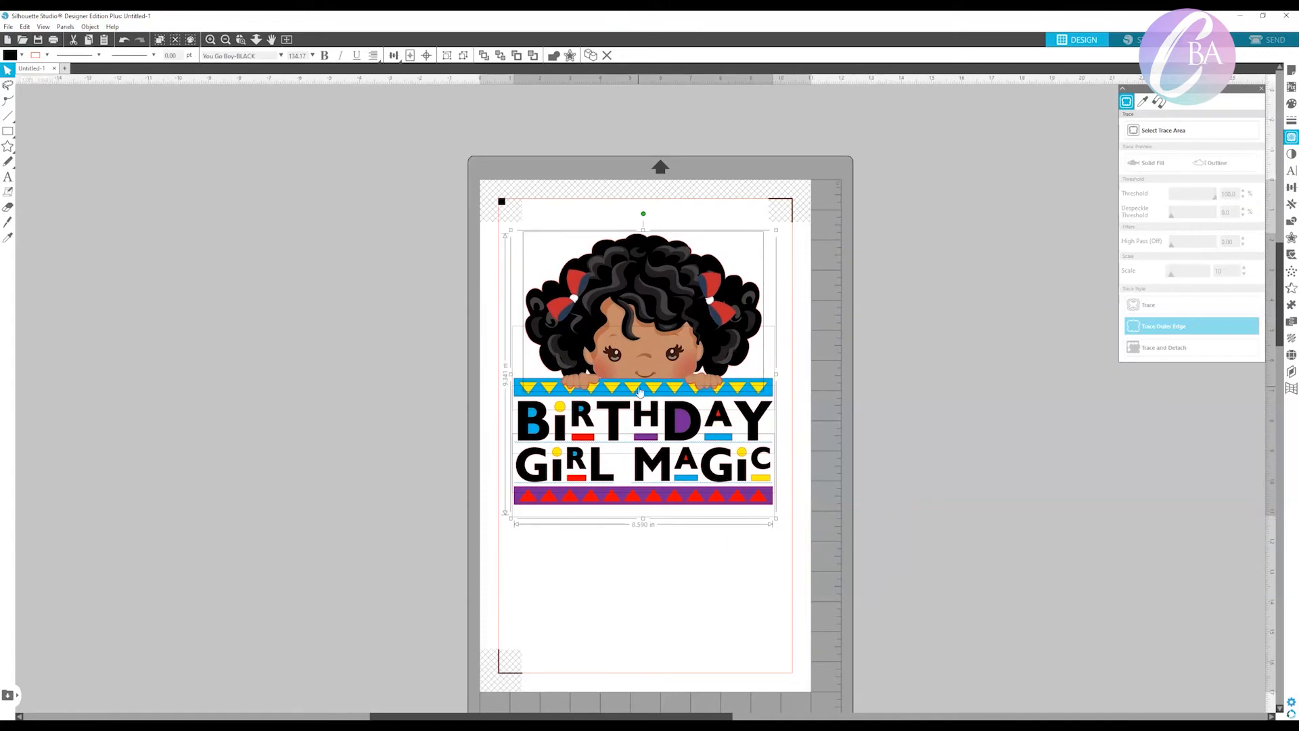
Flip the whole birthday design and its clipart horizontally, and group everything into one object.
right_click(636, 329)
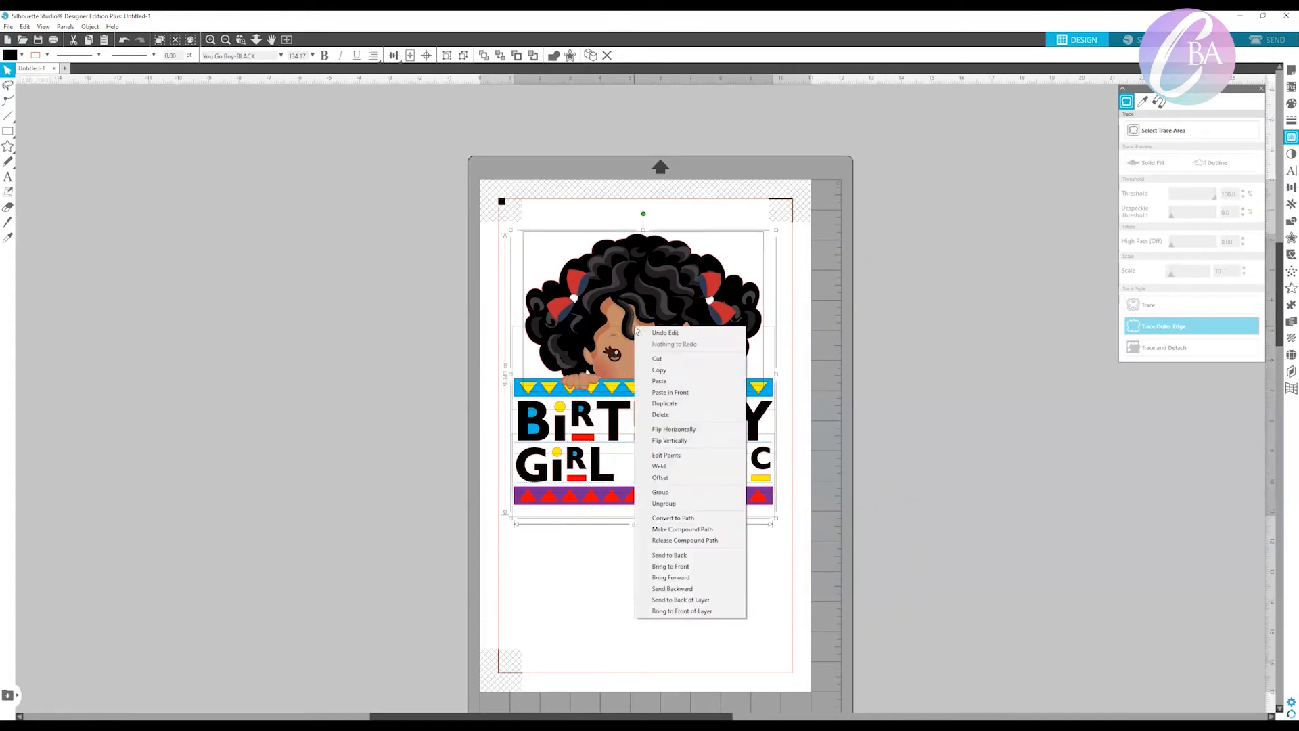
left_click(673, 429)
left_click_drag(871, 600, 310, 82)
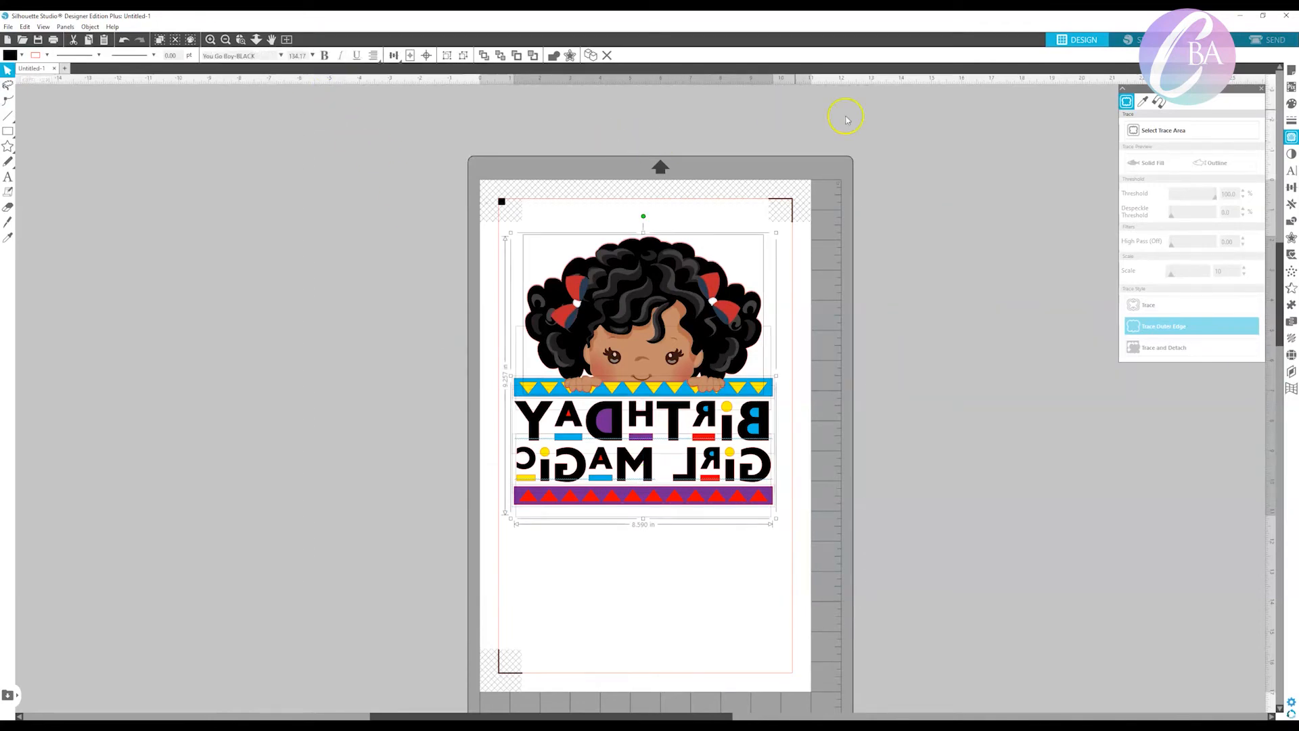
right_click(655, 339)
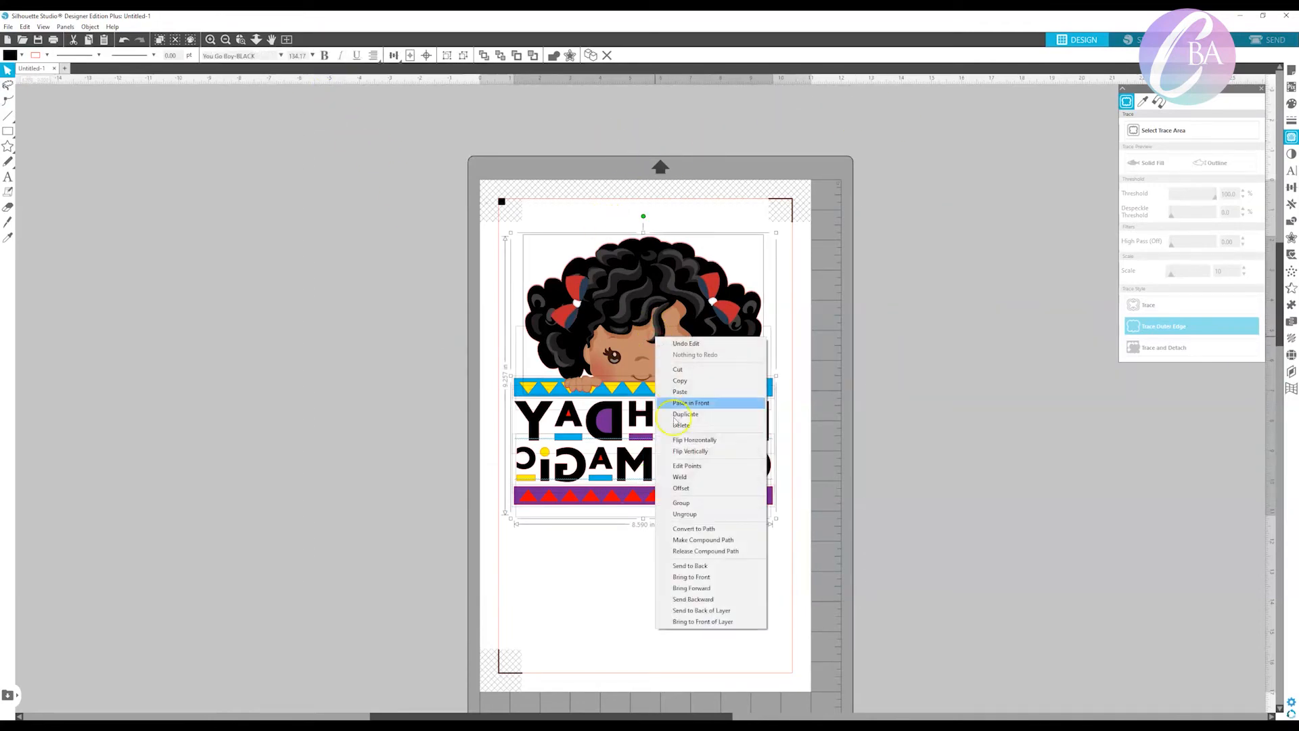
left_click(691, 506)
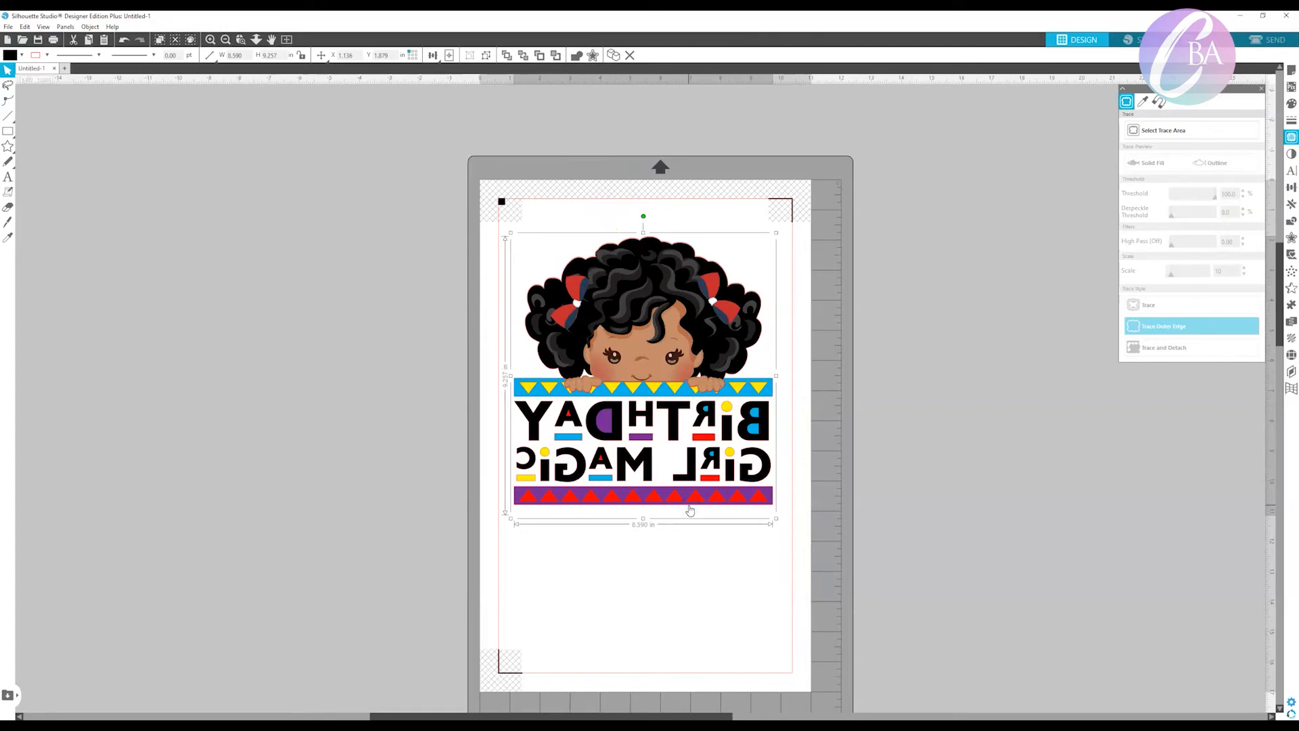
Switch to the send view, compare the Cut lines on the design, and set the cut style to Cut Edge.
left_click(1276, 41)
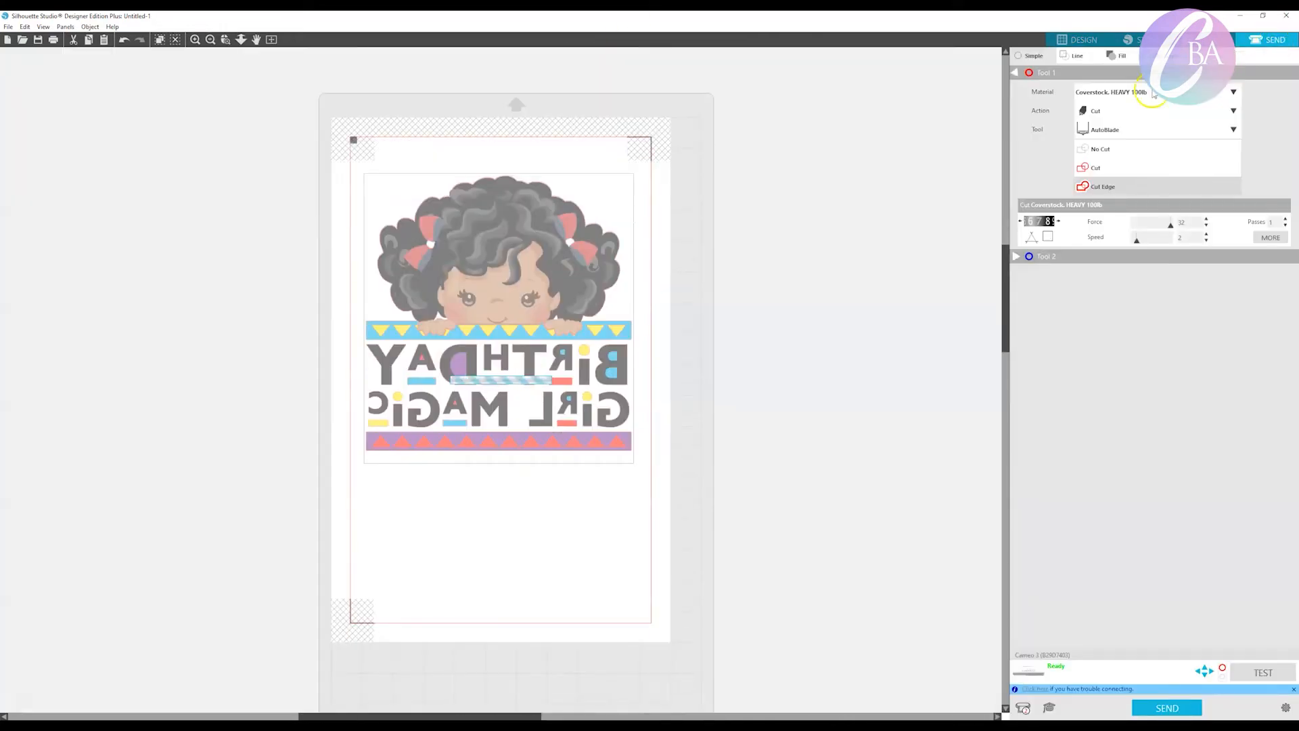
left_click(1123, 169)
left_click(1123, 169)
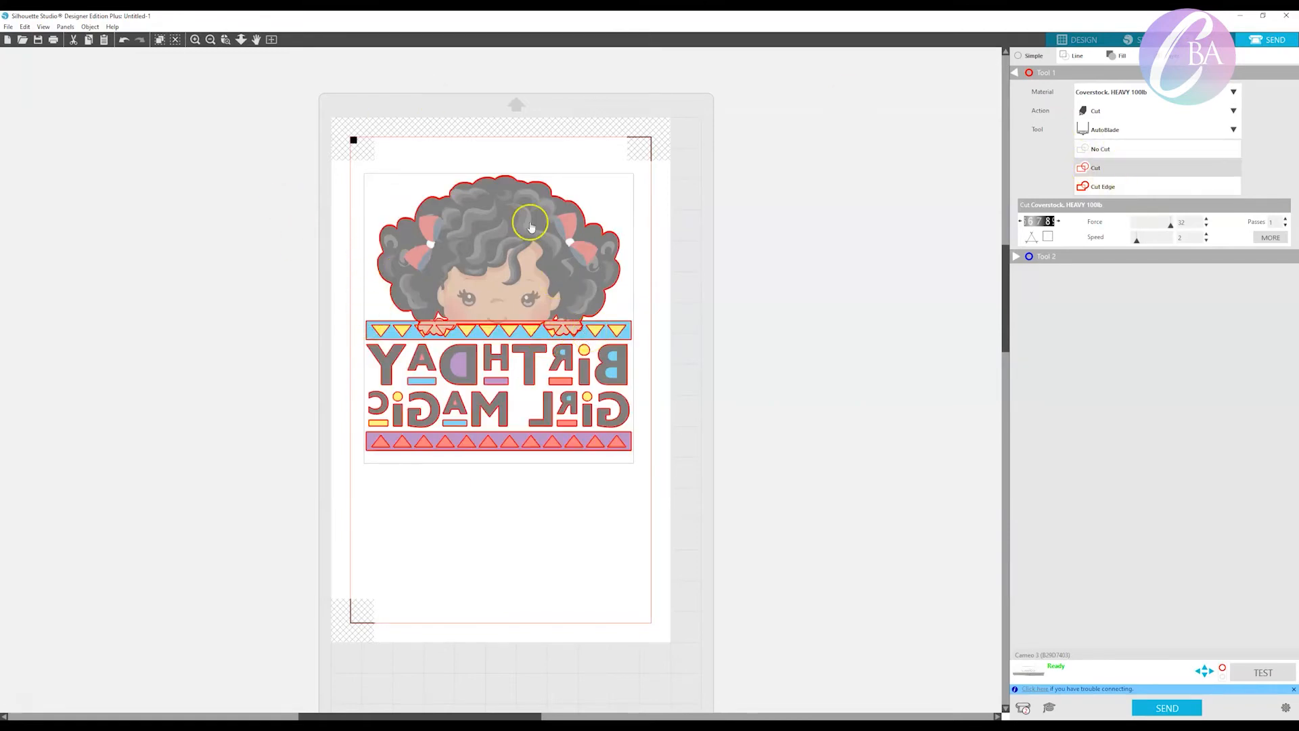
left_click(1127, 191)
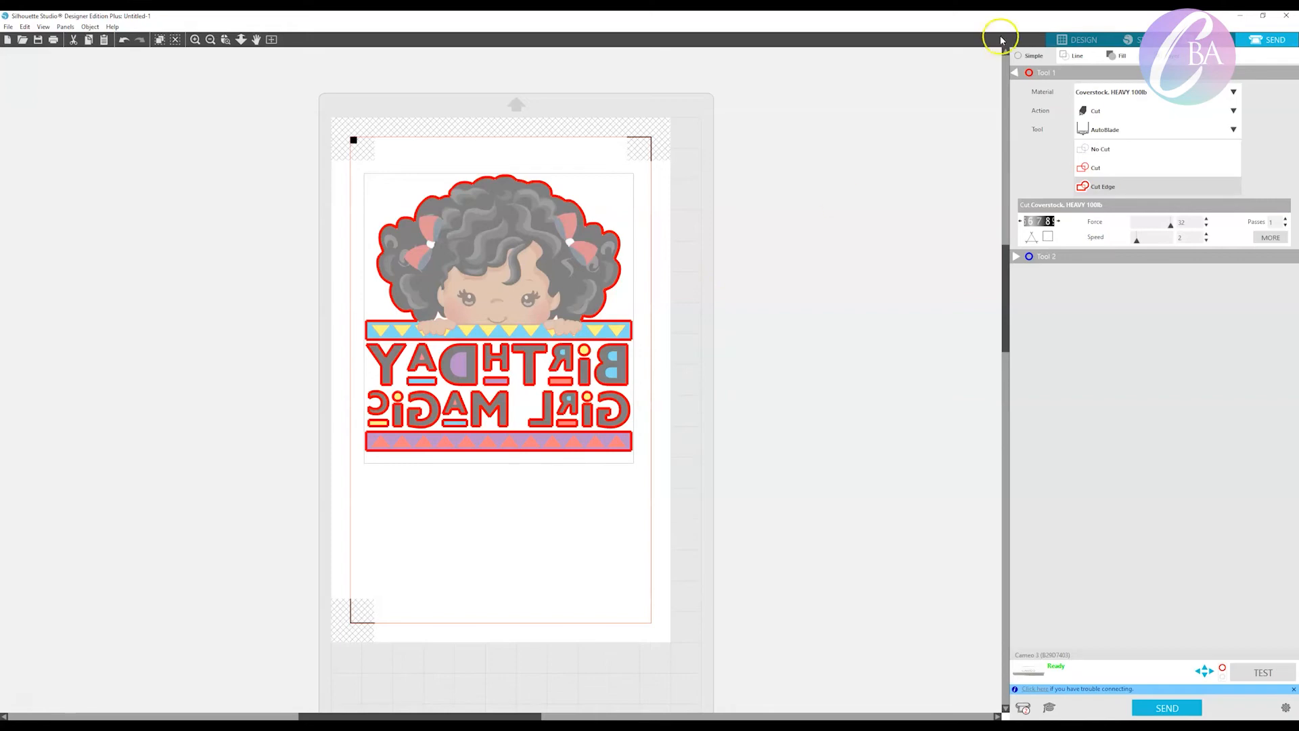
Bring up the design's print setup and select the ET-7750 Series (Network) printer.
left_click(7, 27)
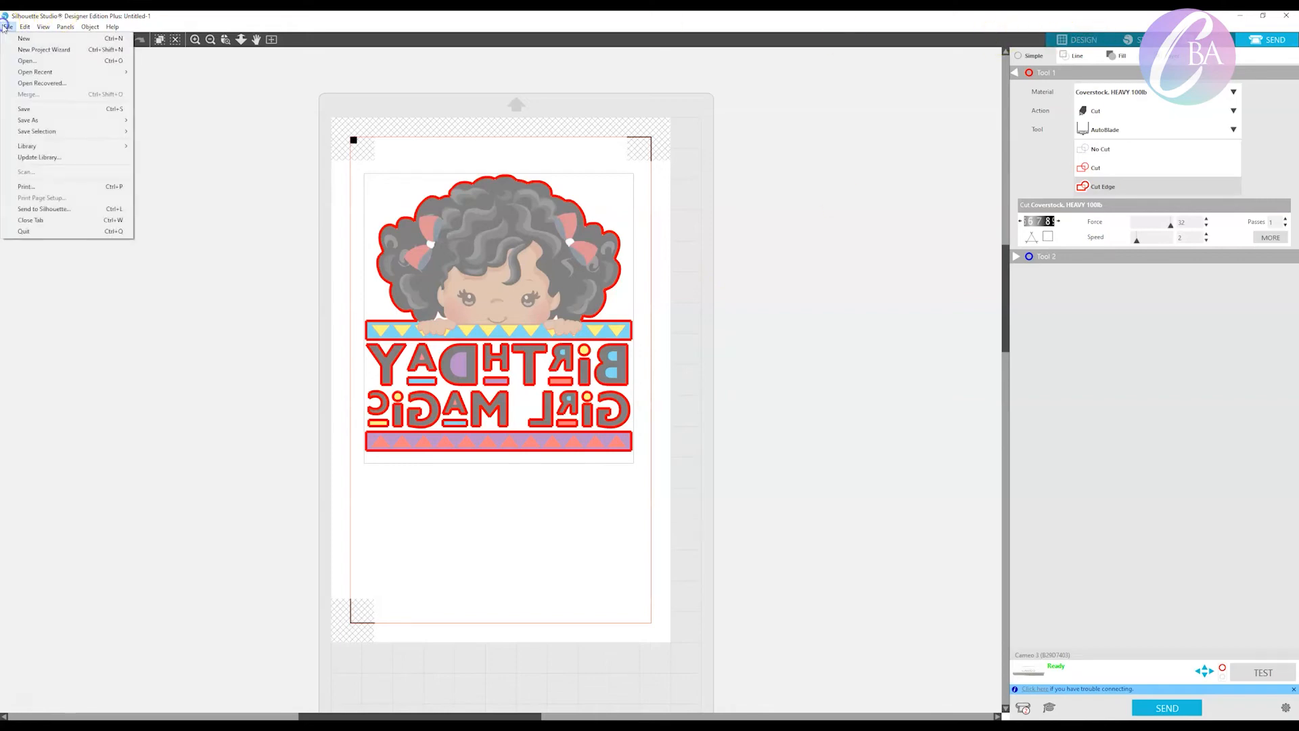
left_click(49, 189)
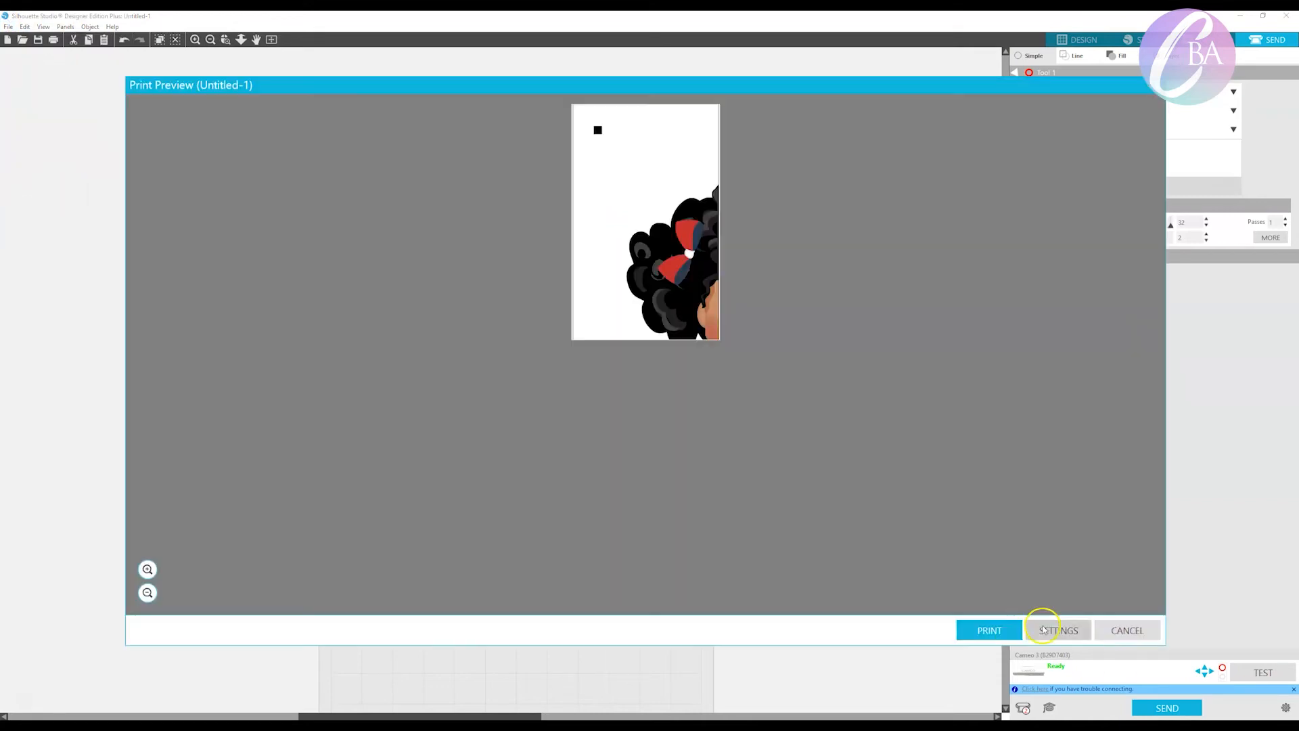
left_click(985, 631)
left_click_drag(186, 169, 244, 184)
left_click(184, 154)
Set the printer preferences to Rear Paper Feed, Tabloid (11 x 17 in) and High quality, apply them, and leave the print setup without printing.
left_click(349, 182)
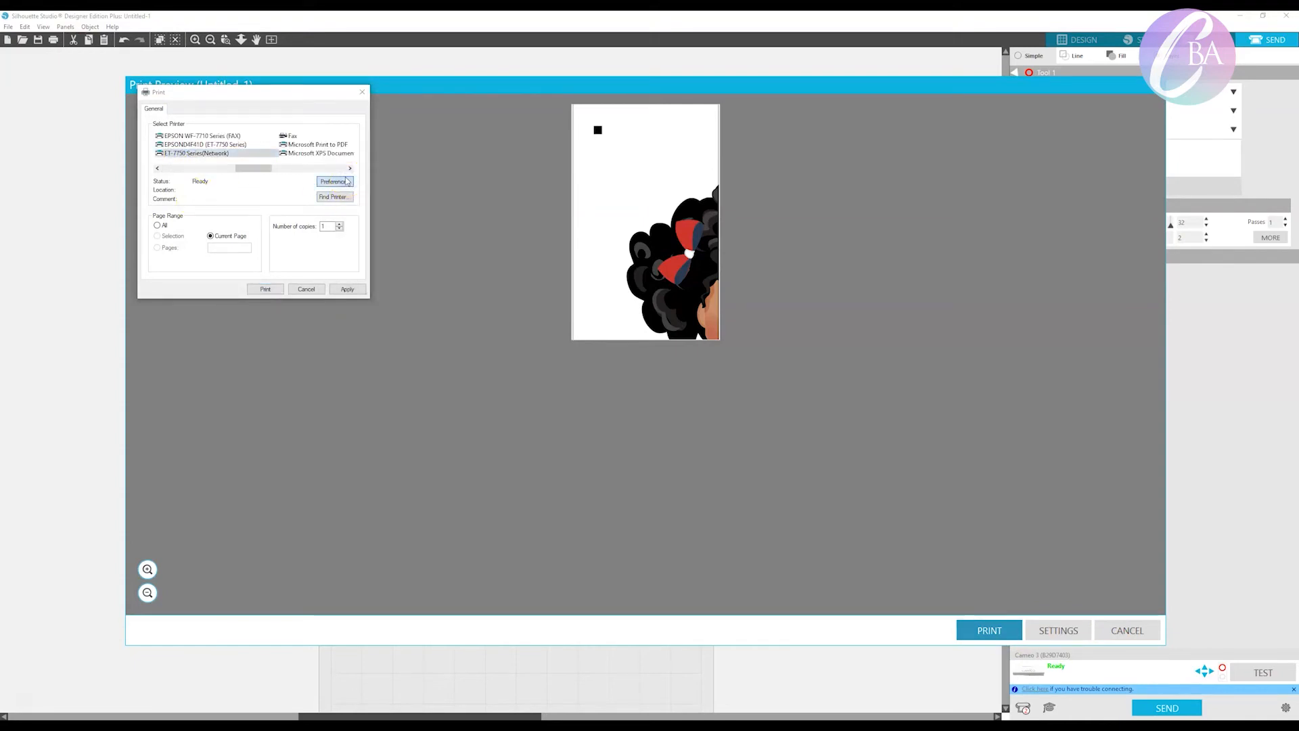
left_click(377, 165)
left_click(366, 200)
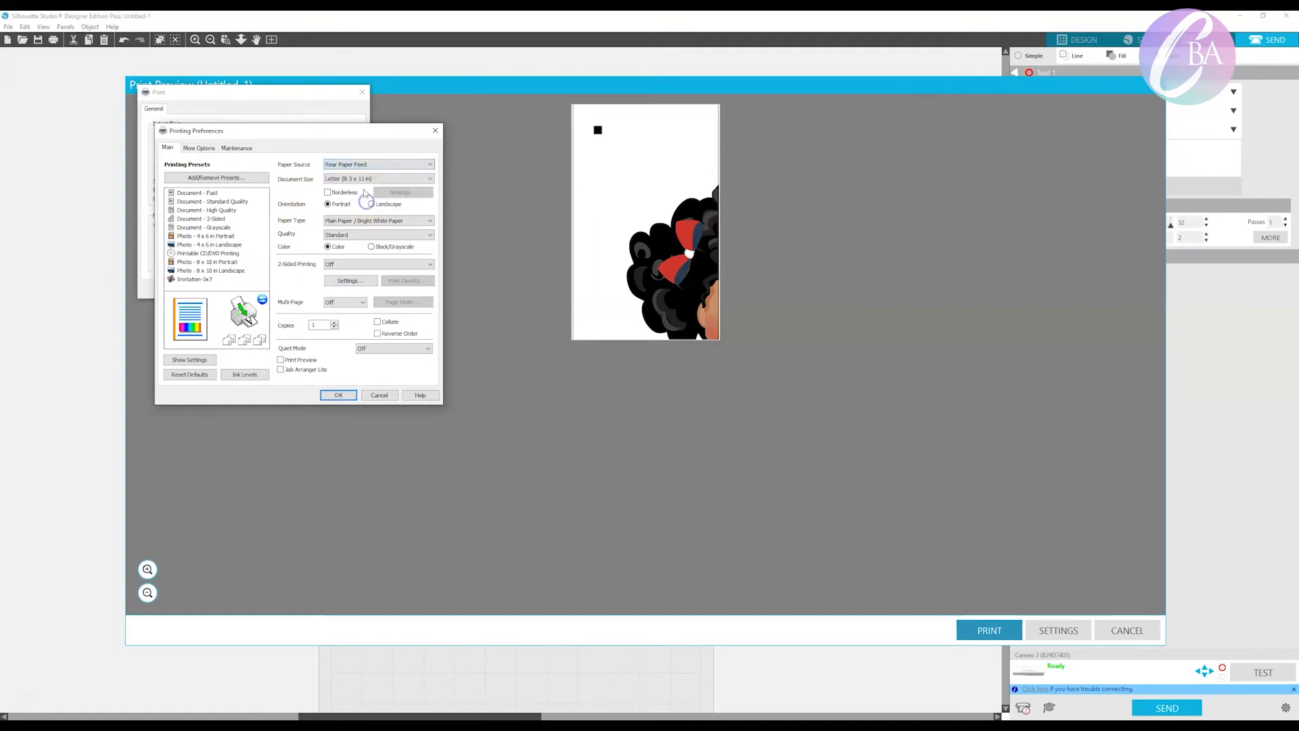
left_click(362, 179)
left_click(343, 253)
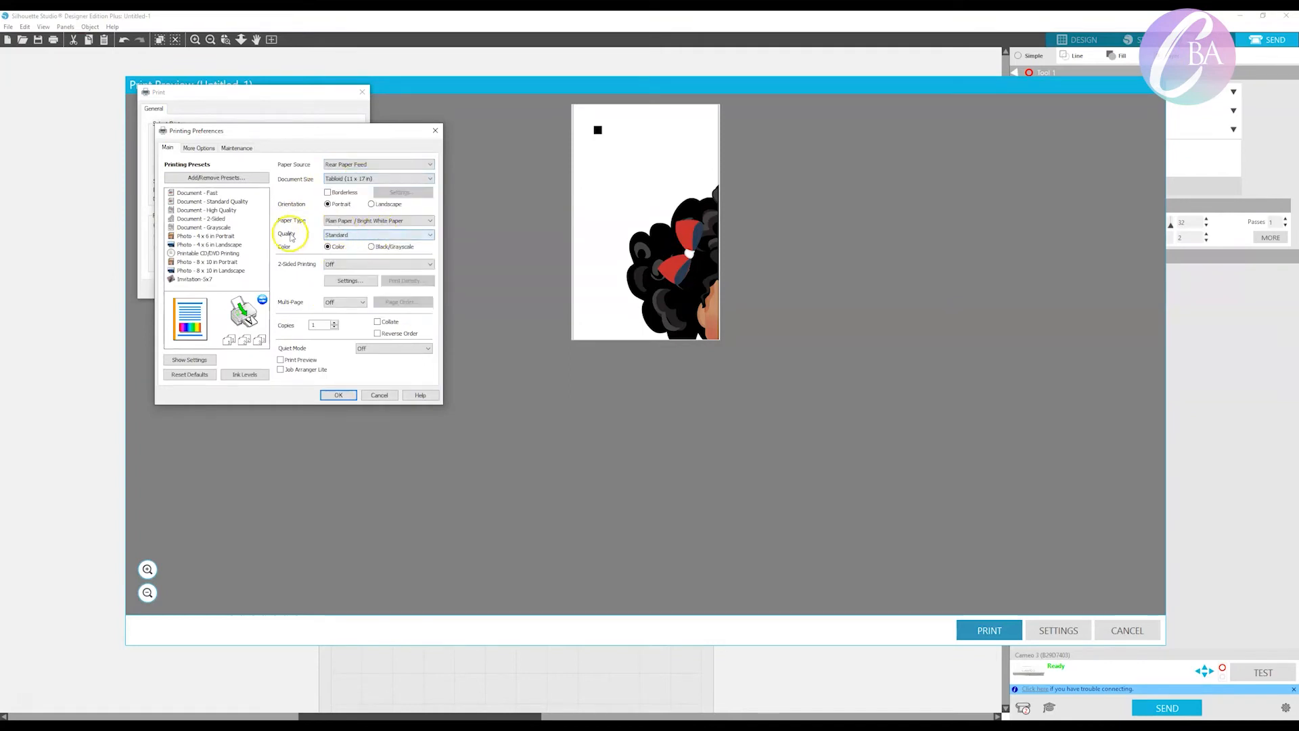
left_click(338, 235)
left_click(343, 258)
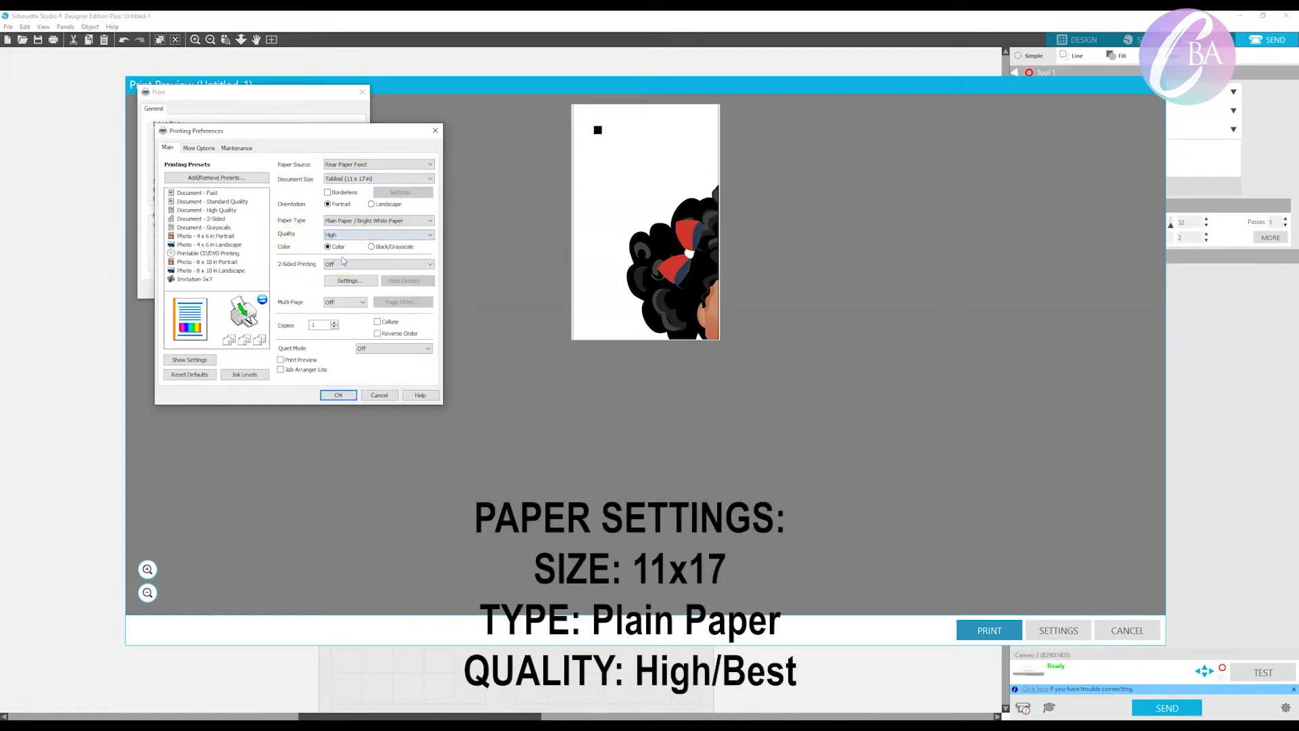
left_click(328, 395)
left_click(343, 291)
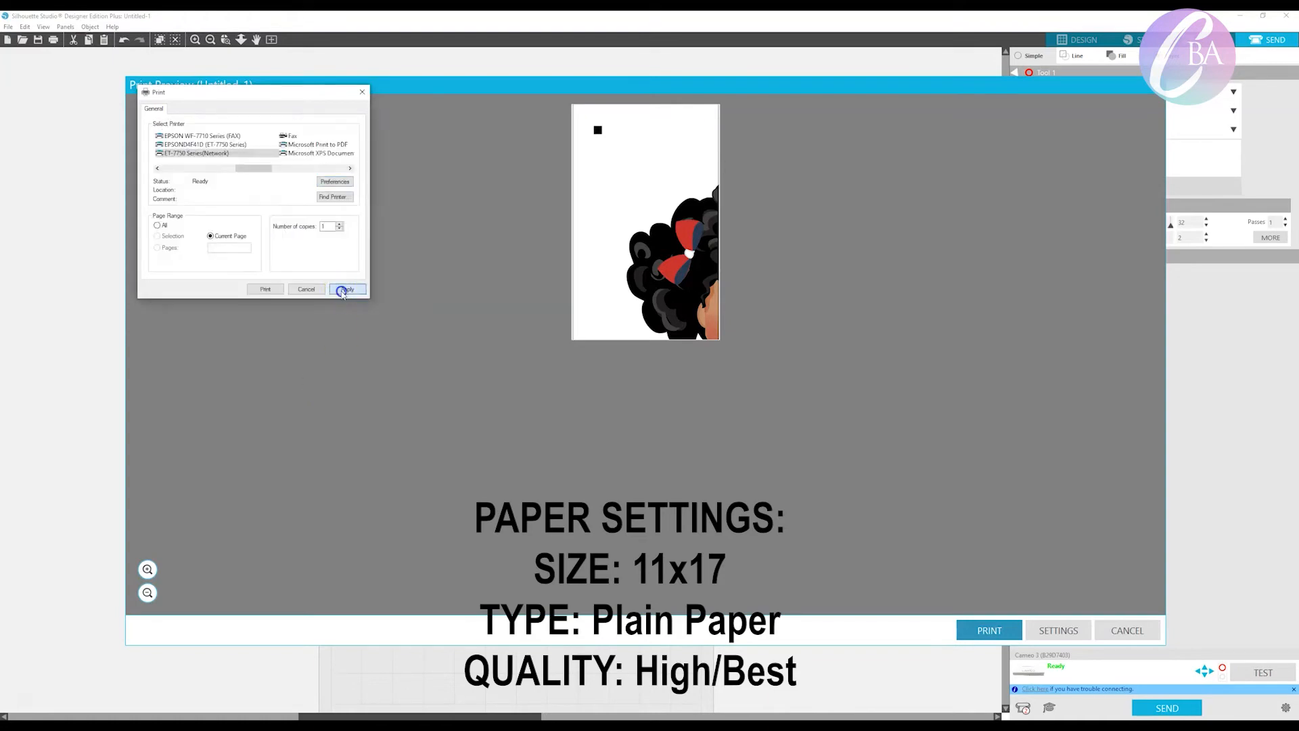
left_click(293, 290)
Reopen the print preview, check the page and the printer preferences, and print the current page.
left_click(8, 29)
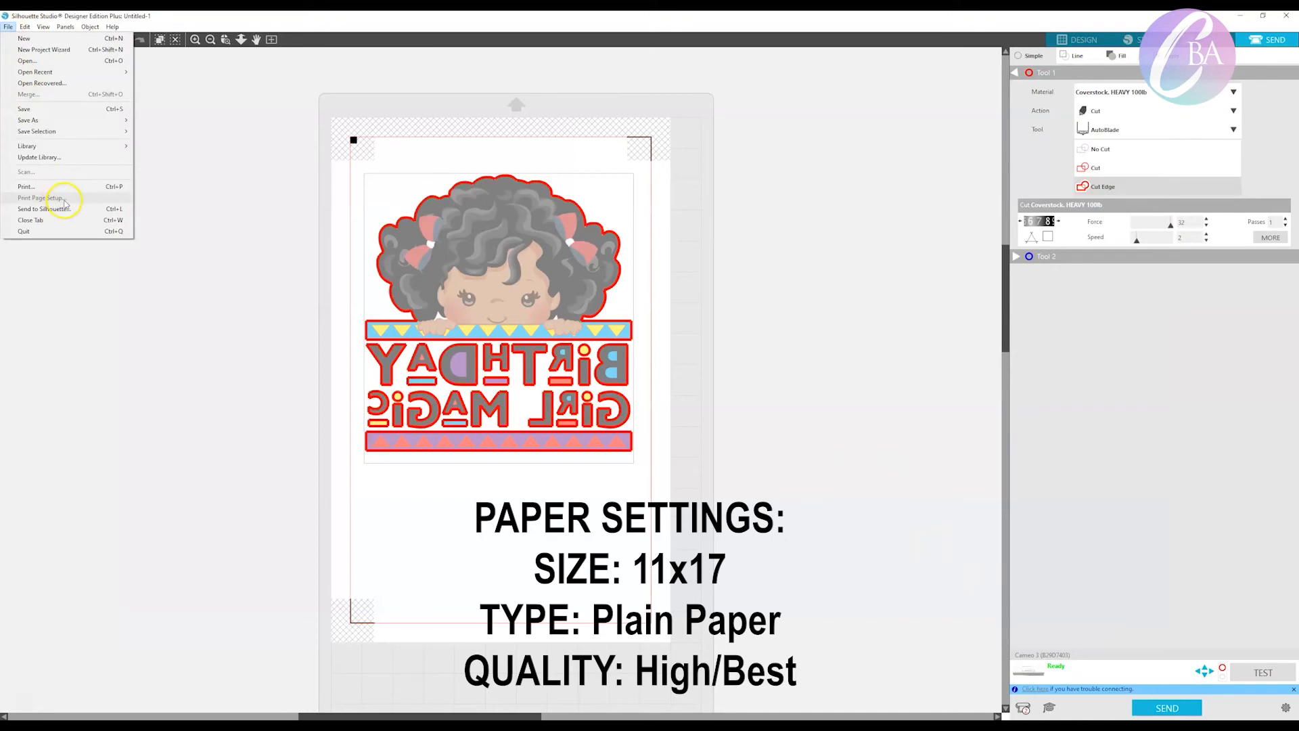
left_click(61, 202)
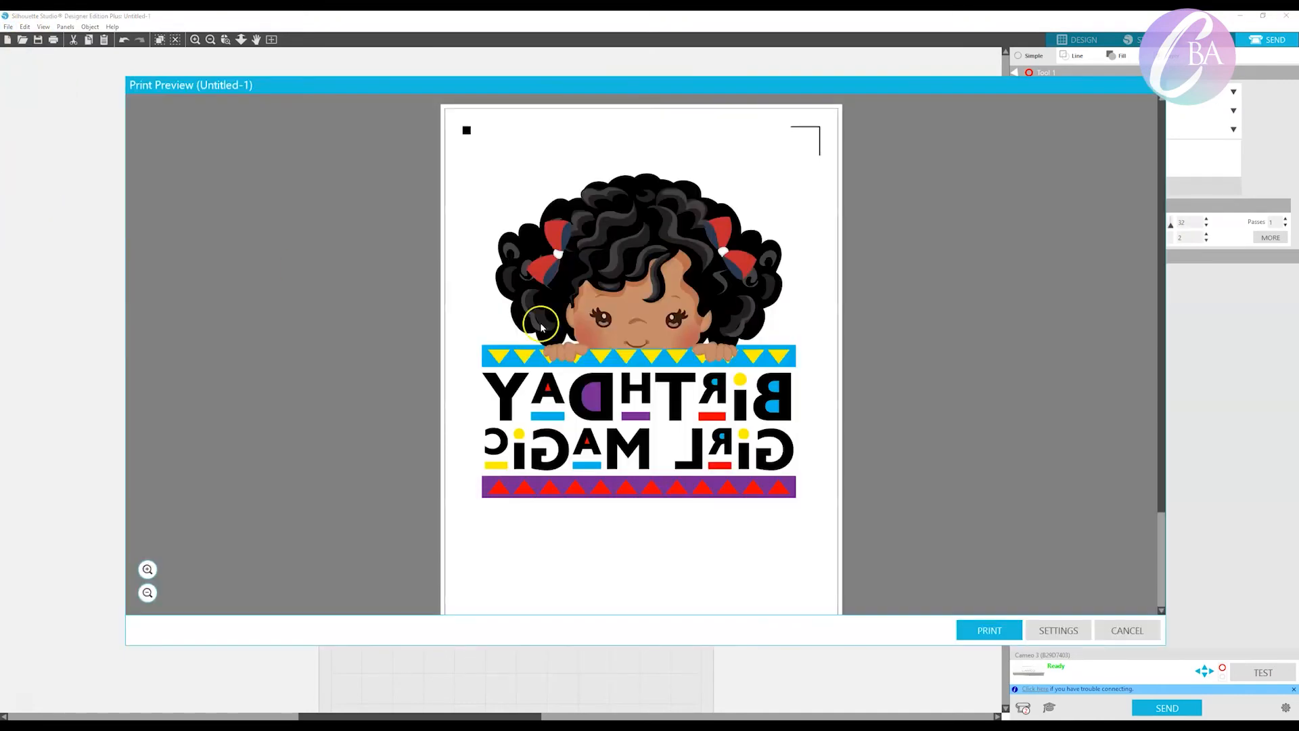
scroll(664, 430, "down", 3)
scroll(666, 433, "up", 3)
left_click(989, 630)
left_click(331, 183)
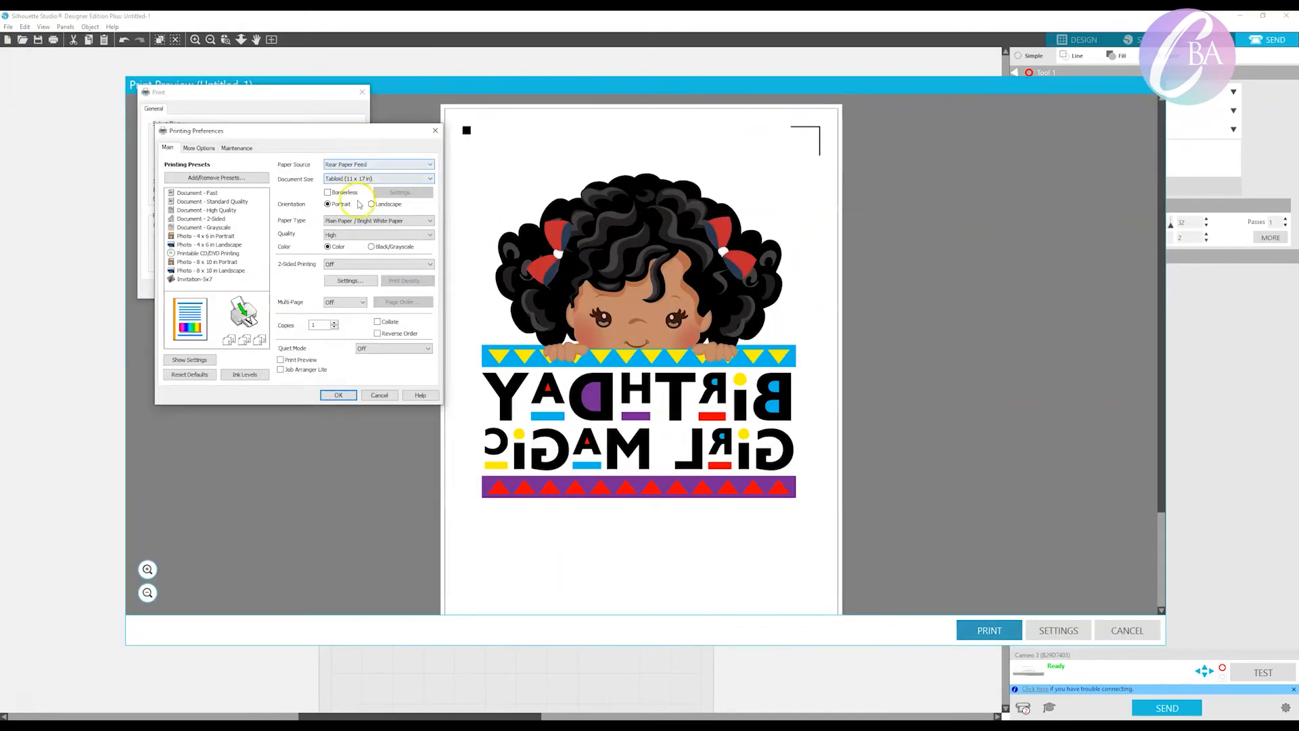
left_click(343, 397)
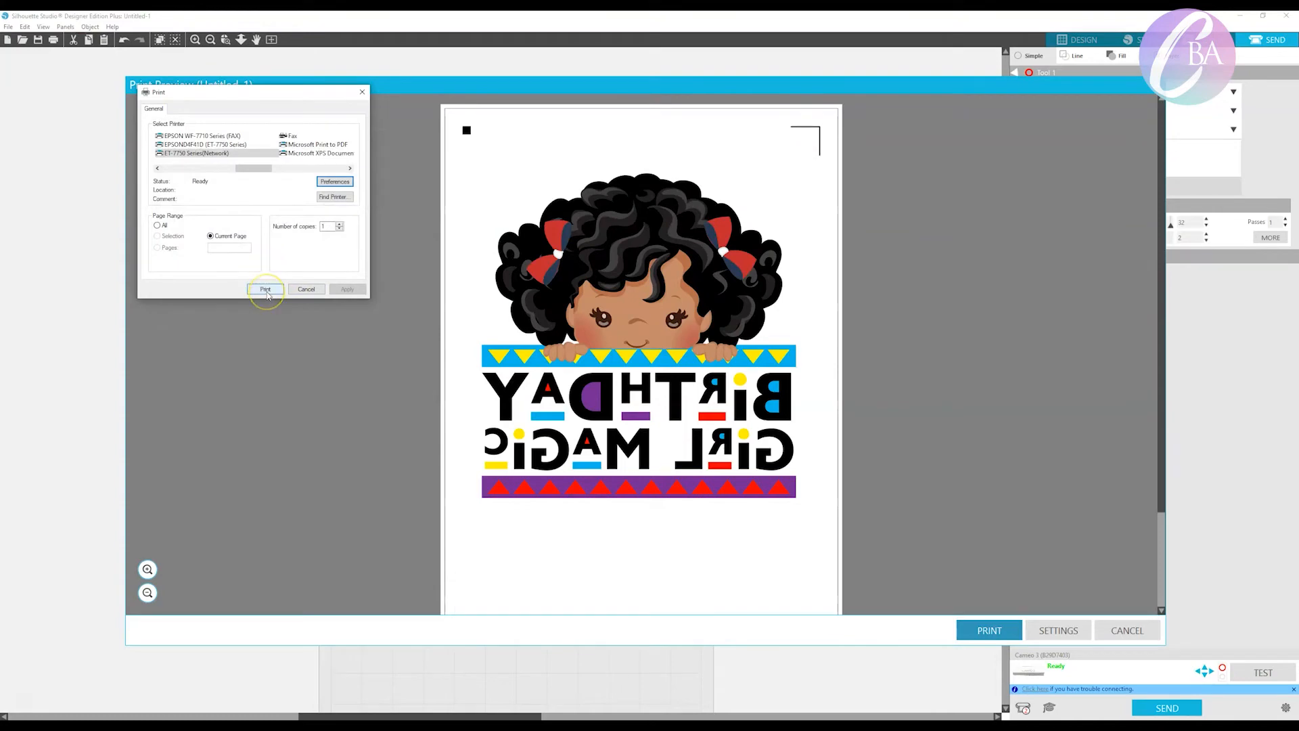
left_click(265, 290)
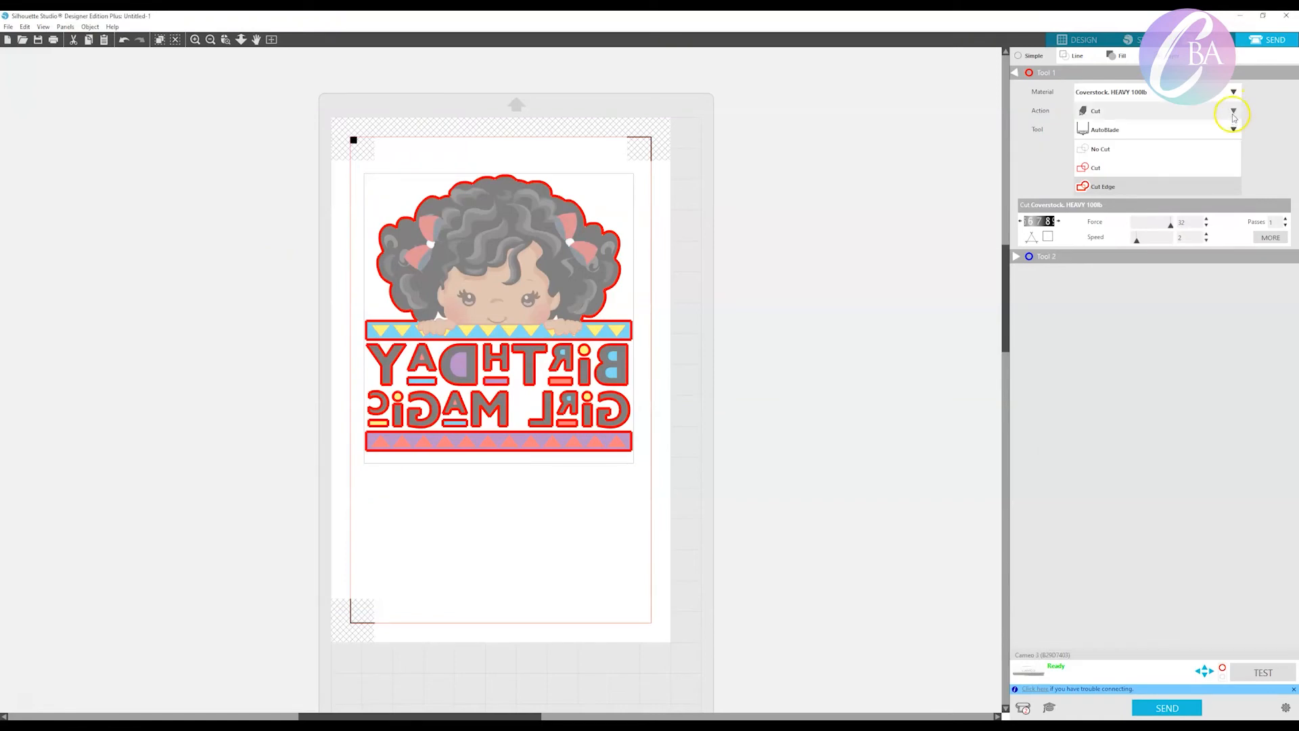
Set the cut material to Heat Transfer, Printable (Light Fabric) with the Deep Cut Blade, and send the design to the cutter as is.
left_click(1234, 92)
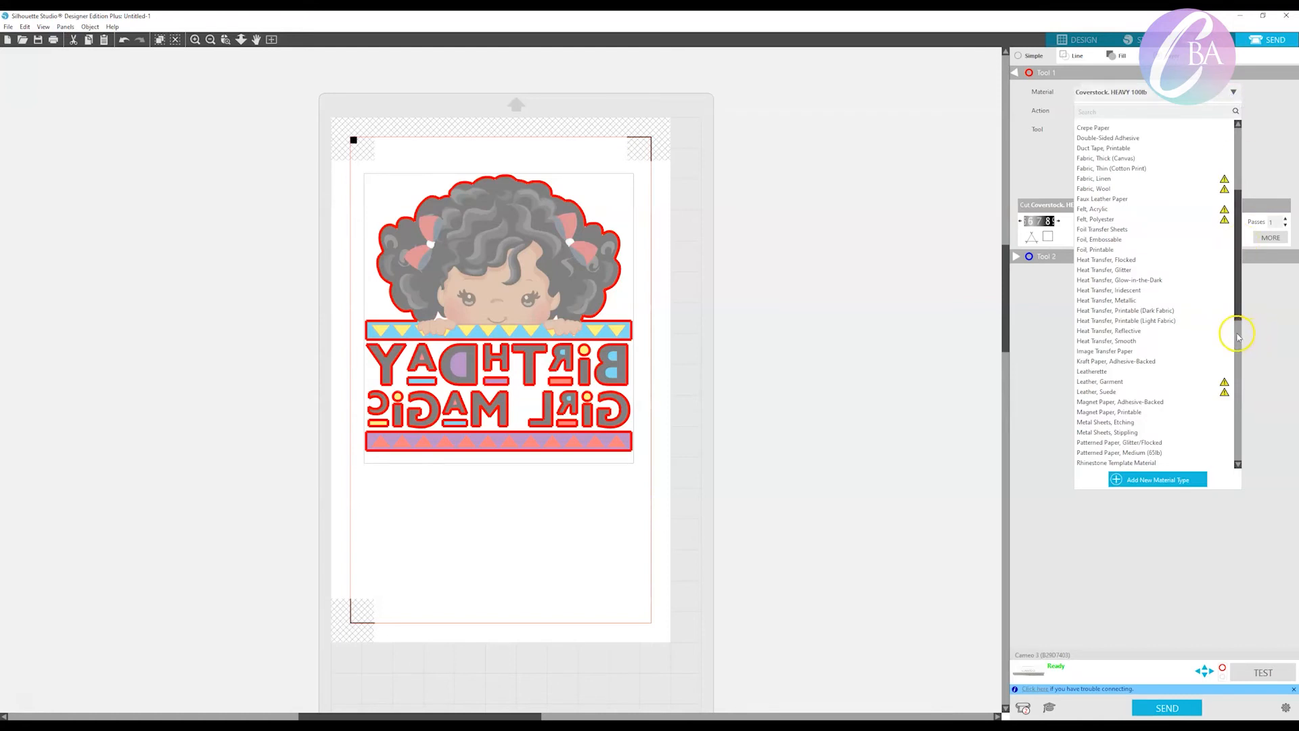
left_click(1199, 325)
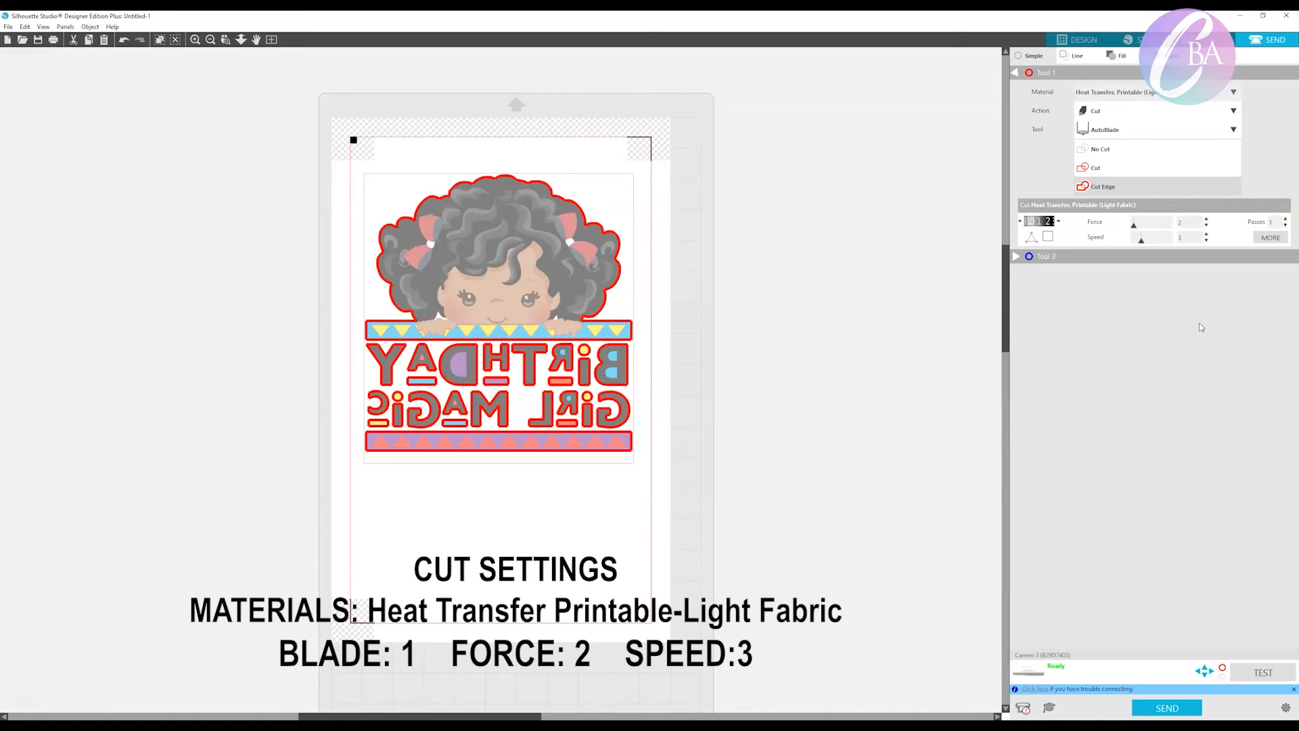
left_click(1233, 130)
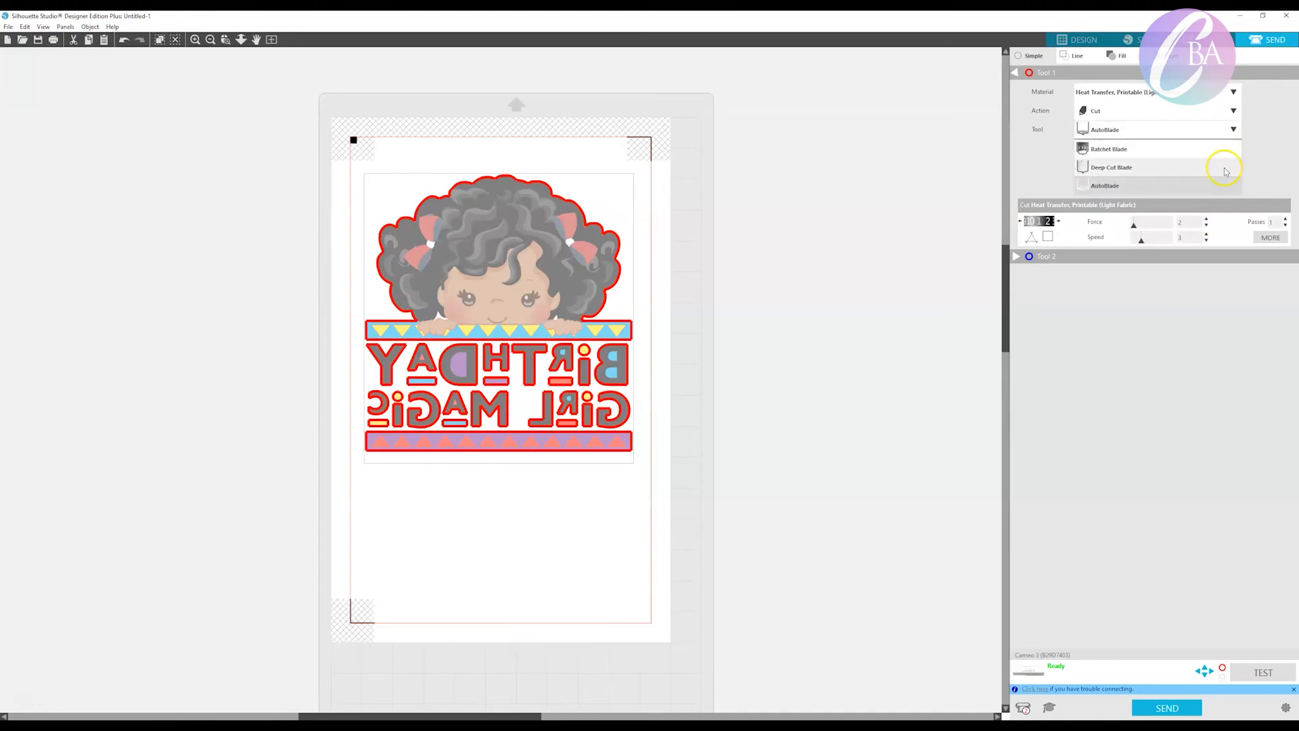
left_click(1224, 169)
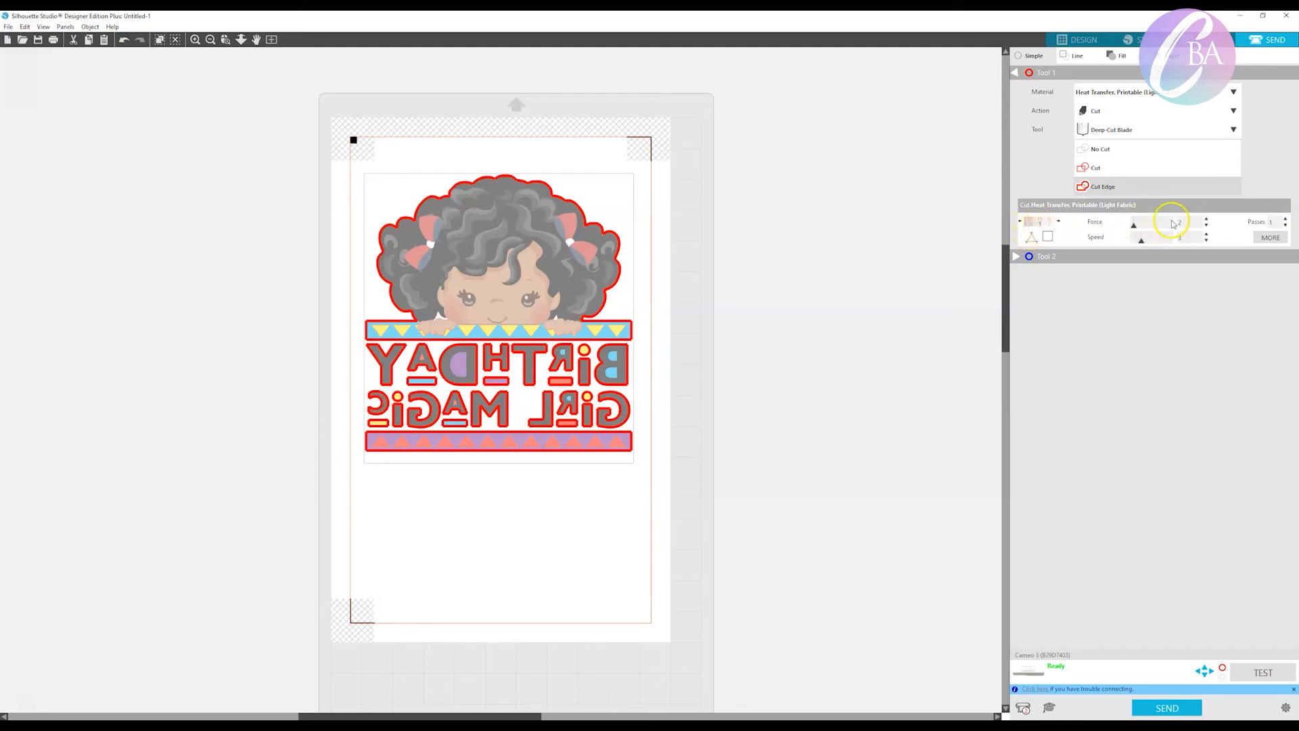
left_click(1184, 713)
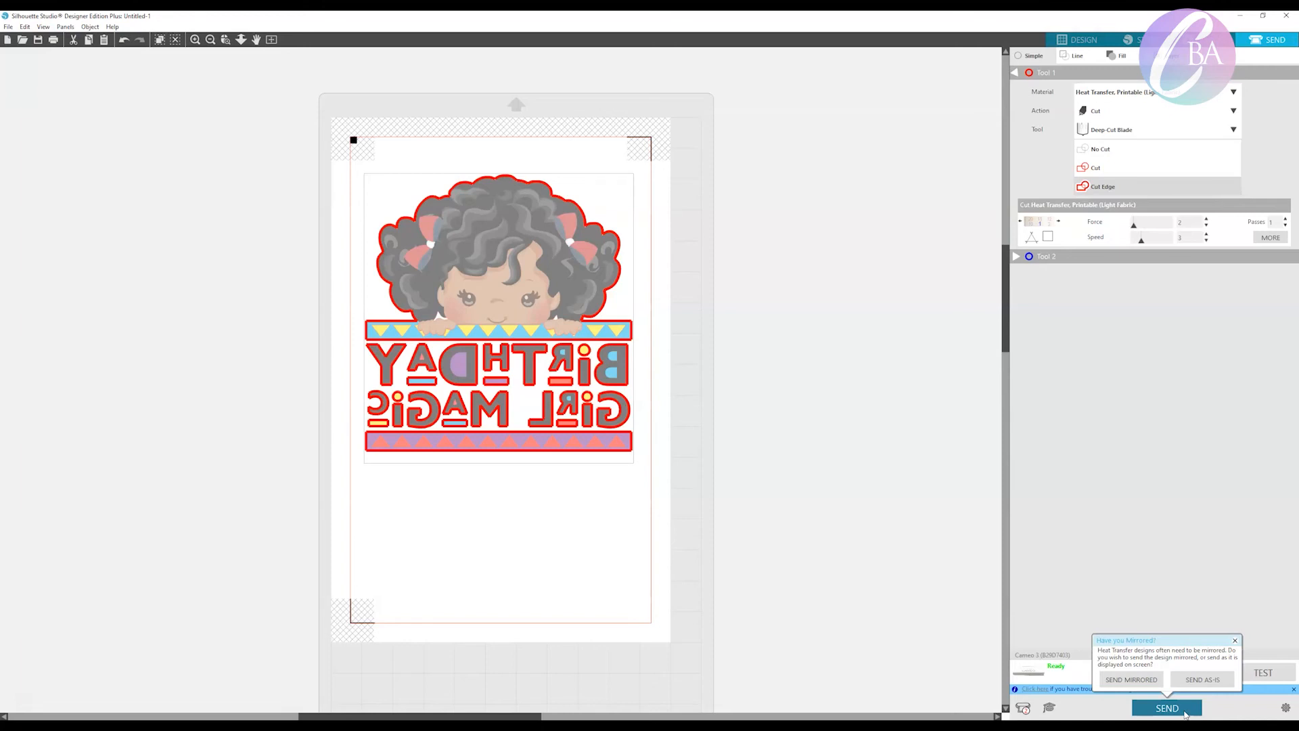
left_click(1184, 678)
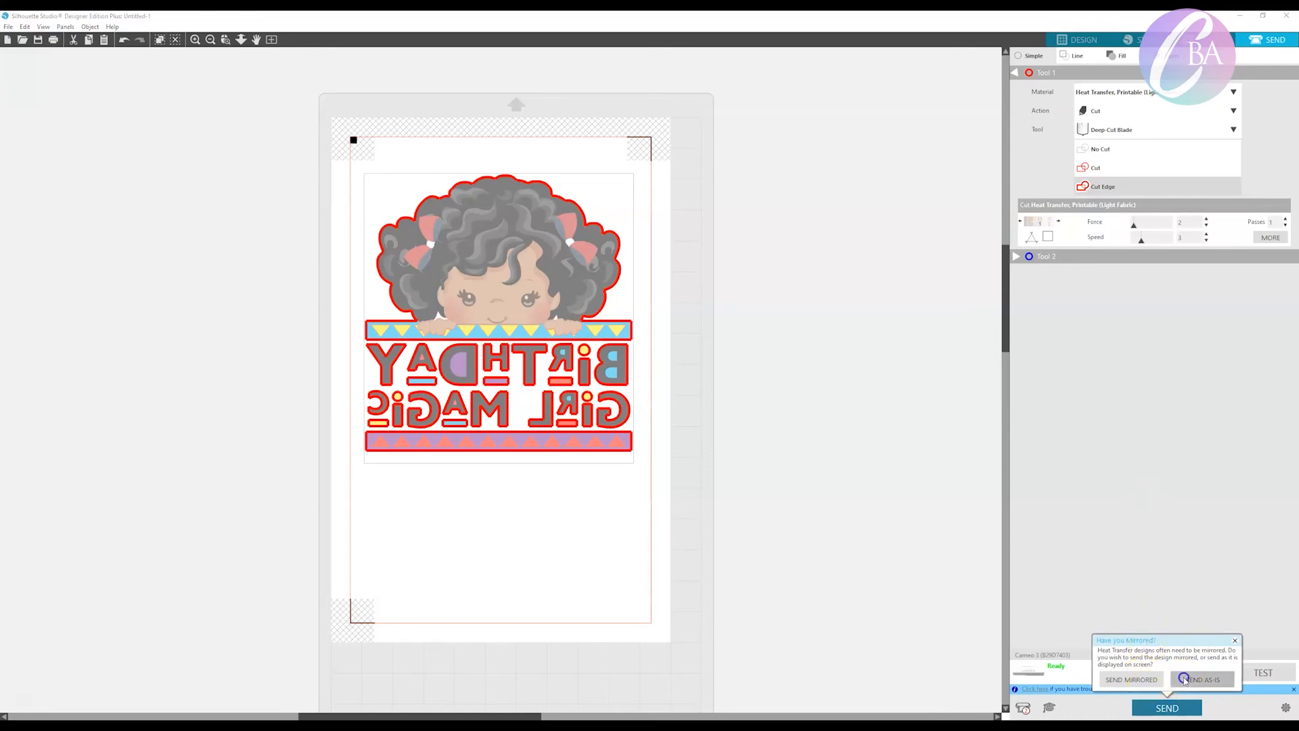